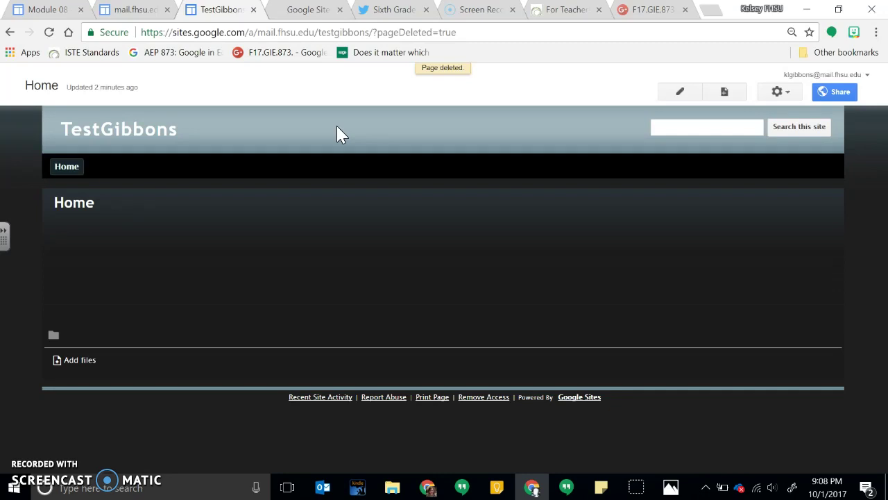
Step: Switch to the Sixth Grade Twitter profile, look over its recent tweets and copy the profile's URL
click(387, 16)
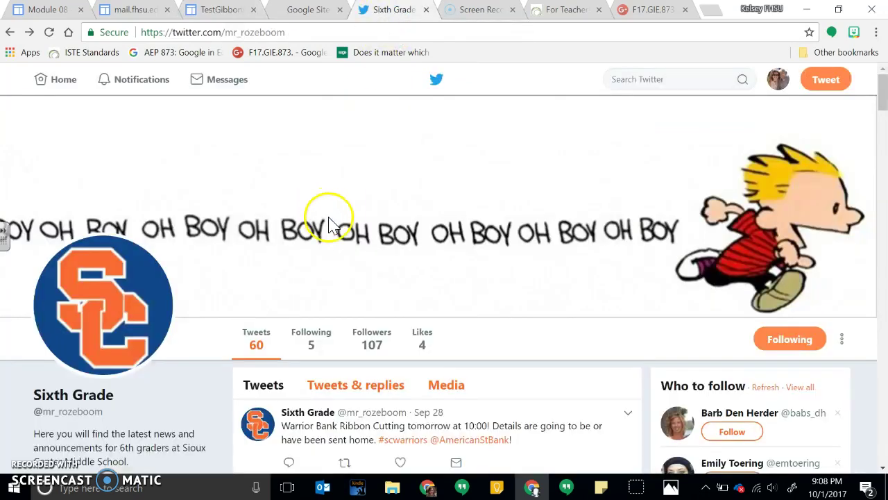
scroll(347, 222, down, 1)
scroll(610, 225, down, 1)
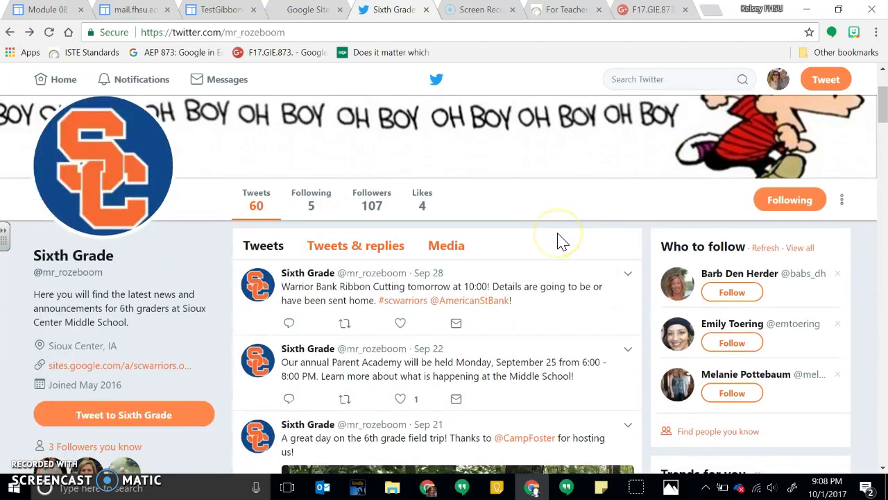
scroll(560, 241, down, 1)
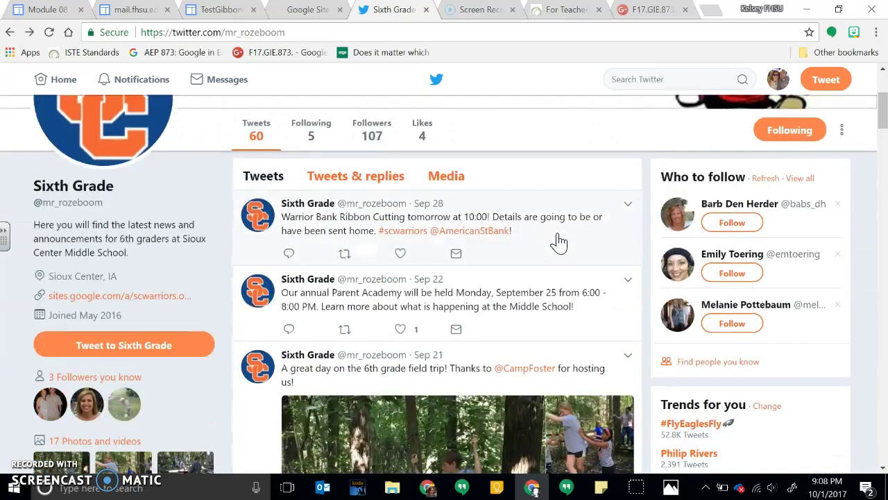
scroll(525, 311, down, 1)
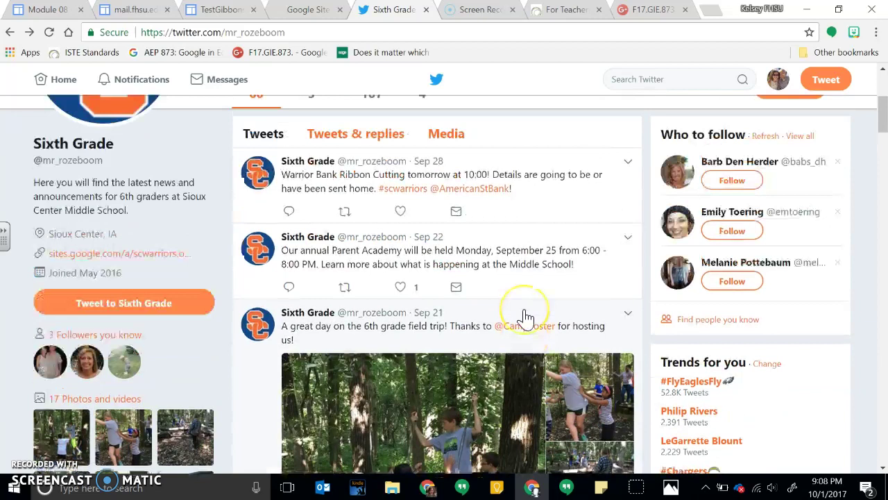
scroll(525, 317, up, 2)
scroll(525, 317, up, 1)
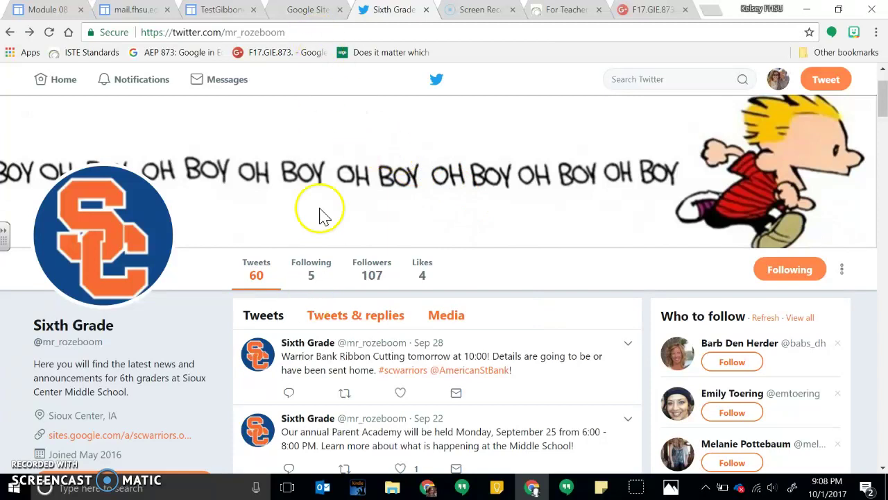
click(312, 33)
key(ctrl+c)
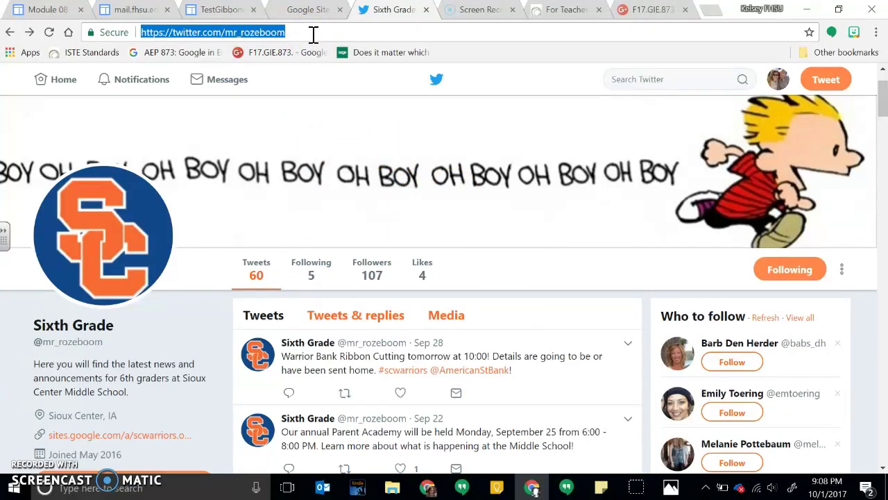
Step: Open the widgets section of the Twitter account settings and start creating a new widget
click(778, 79)
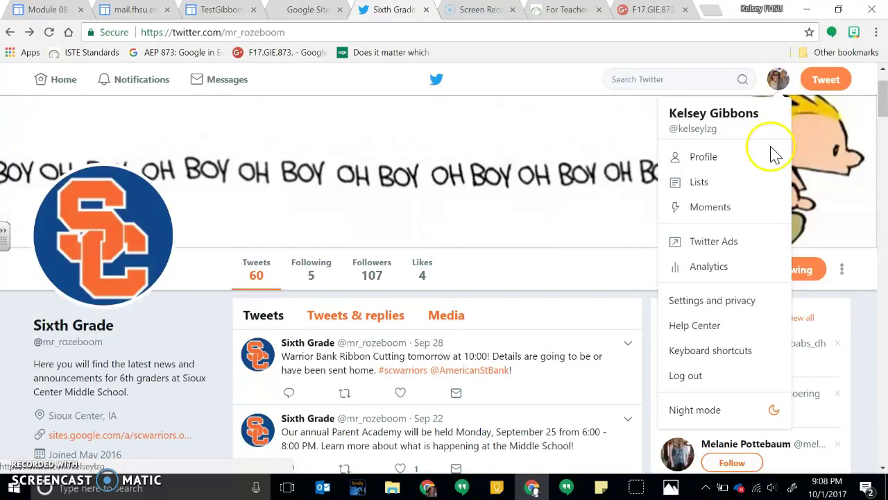
click(746, 305)
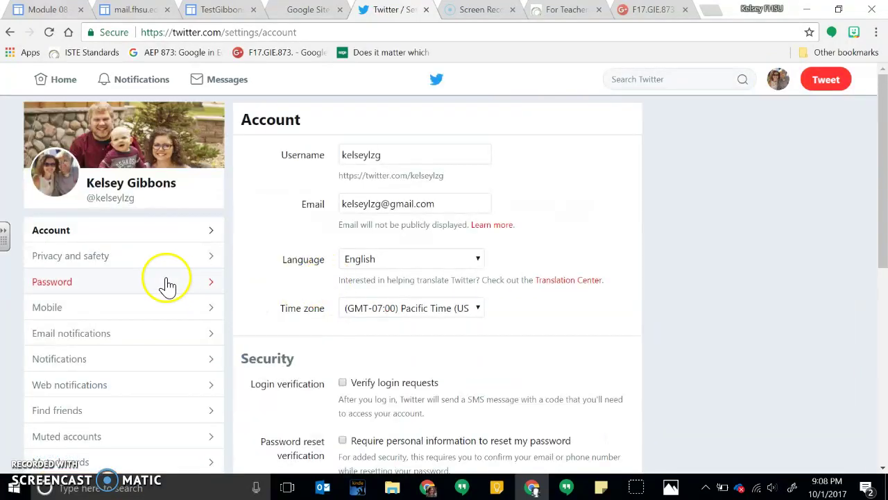
scroll(256, 236, down, 2)
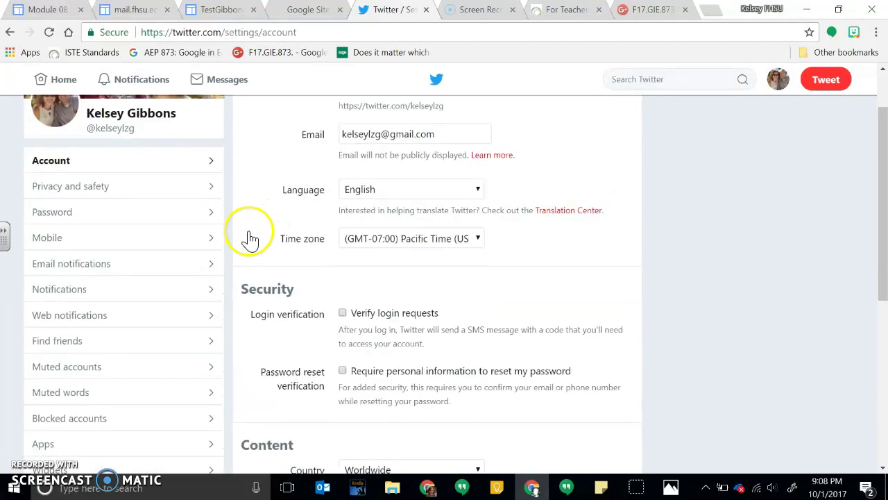
scroll(250, 277, down, 1)
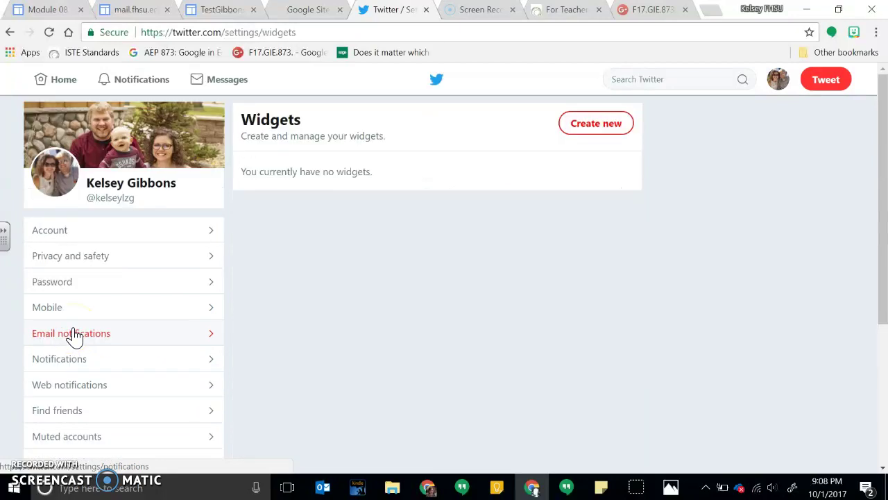
click(580, 127)
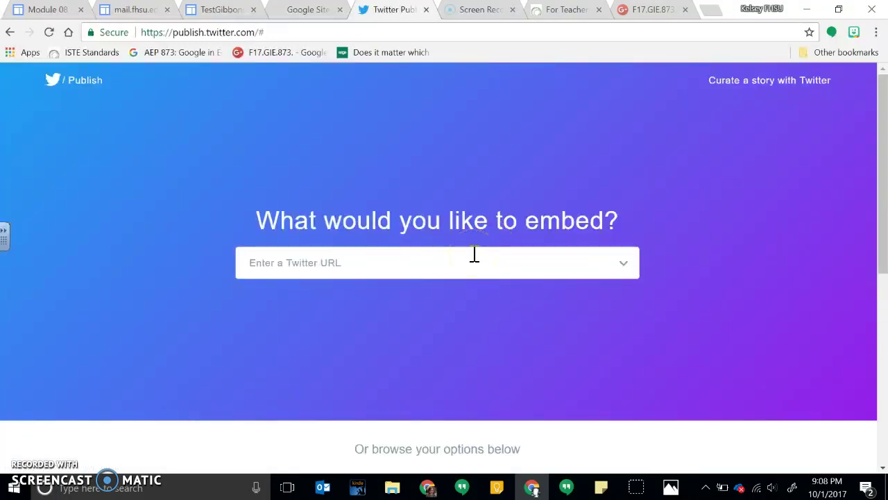
Step: Generate an Embedded Timeline preview from the copied Sixth Grade profile URL
click(472, 254)
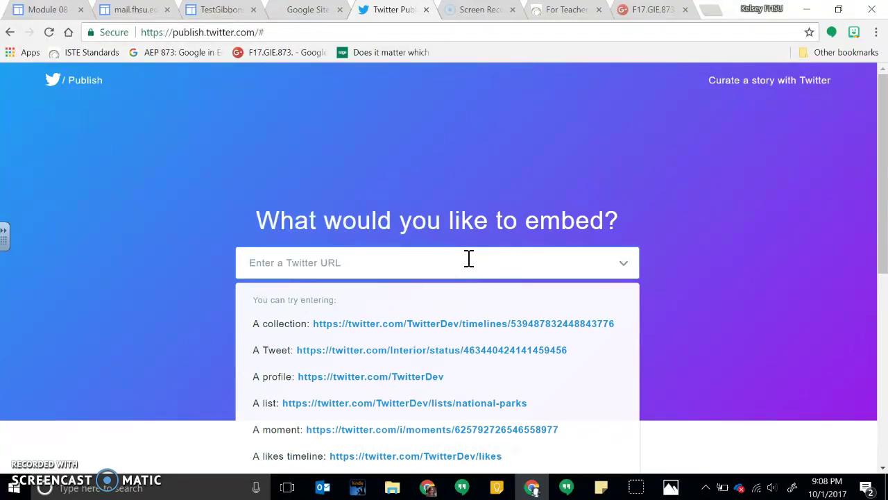
key(ctrl+v)
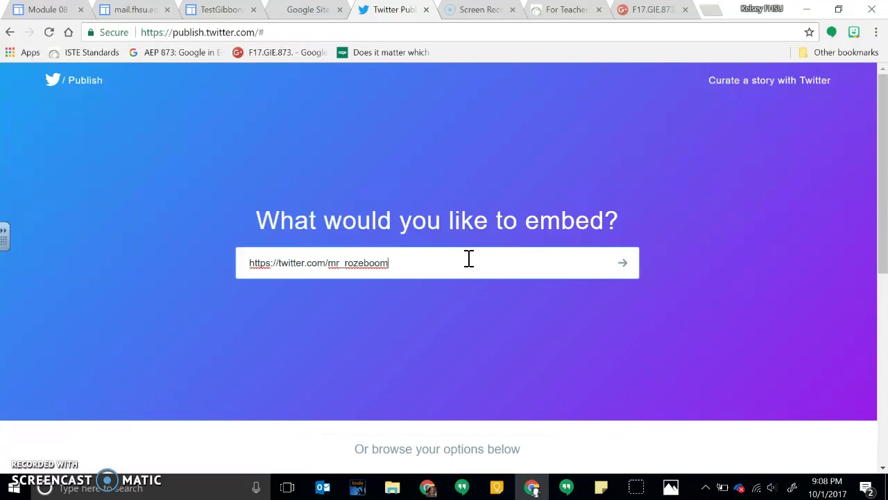
scroll(469, 258, down, 2)
scroll(469, 266, down, 1)
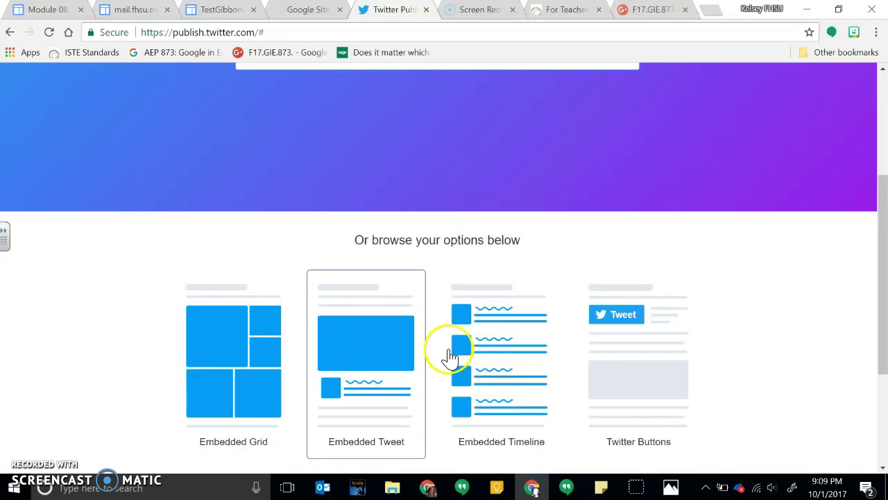
click(491, 368)
click(485, 322)
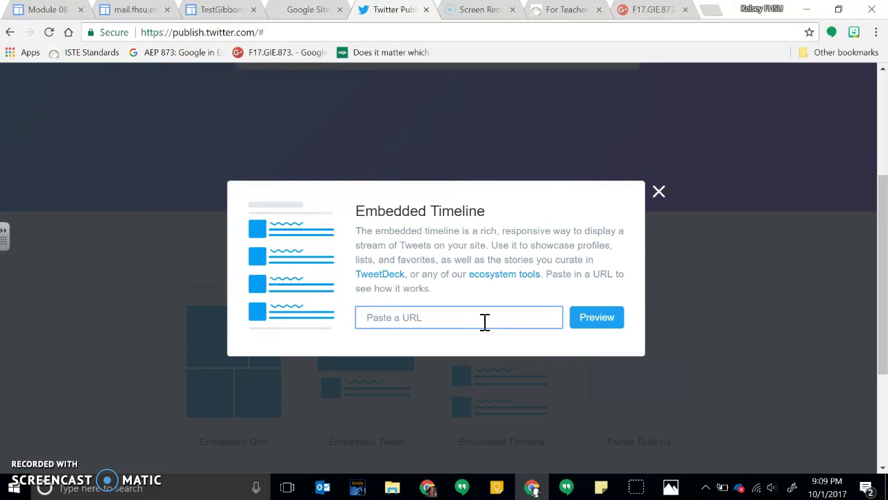
key(ctrl+v)
click(594, 322)
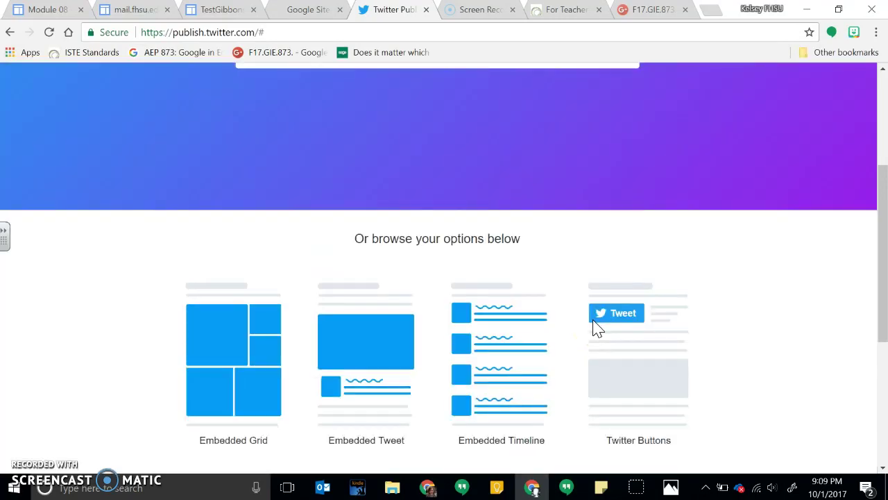
click(541, 344)
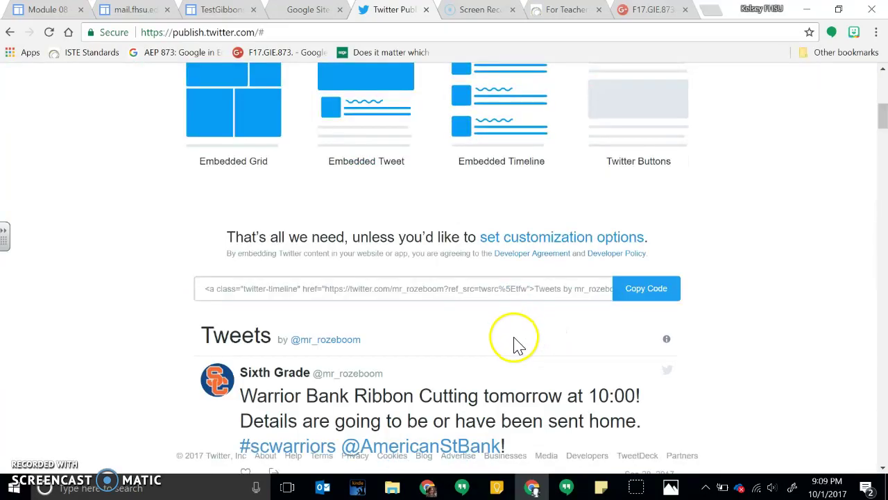
Step: Look through the timeline preview and copy its embed code
scroll(514, 341, down, 3)
scroll(520, 344, down, 7)
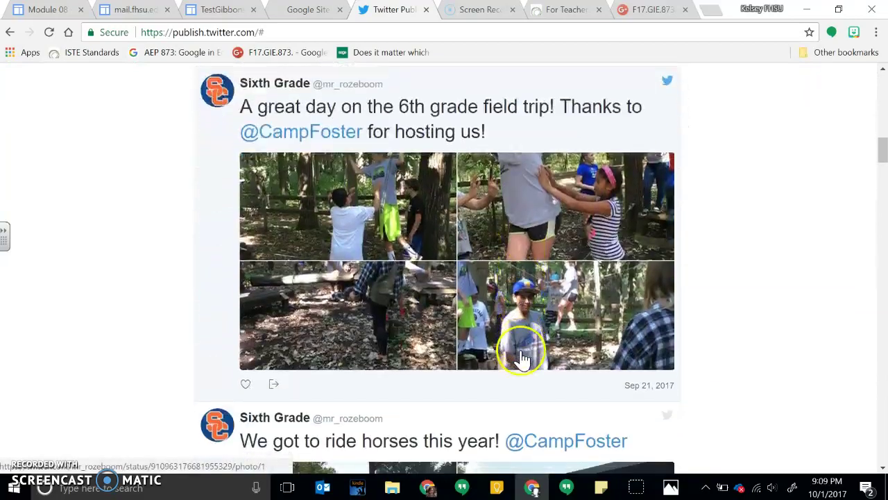
scroll(522, 354, up, 8)
scroll(522, 359, up, 4)
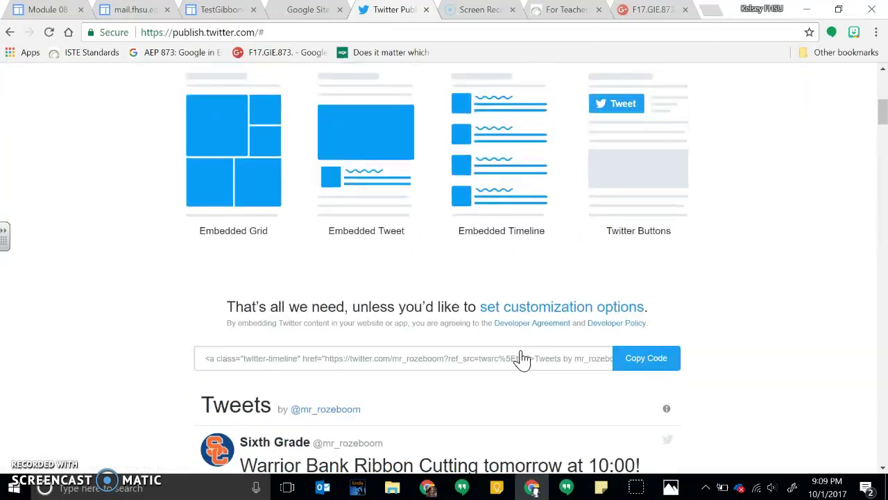
click(254, 362)
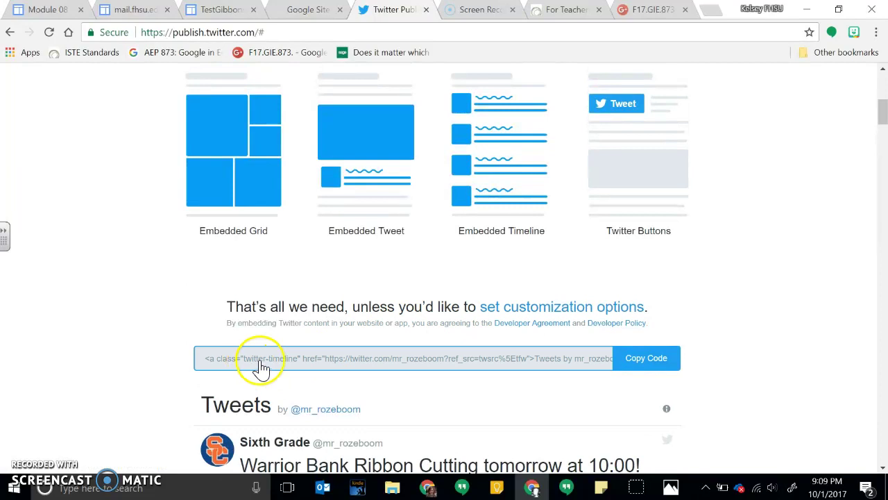
click(624, 362)
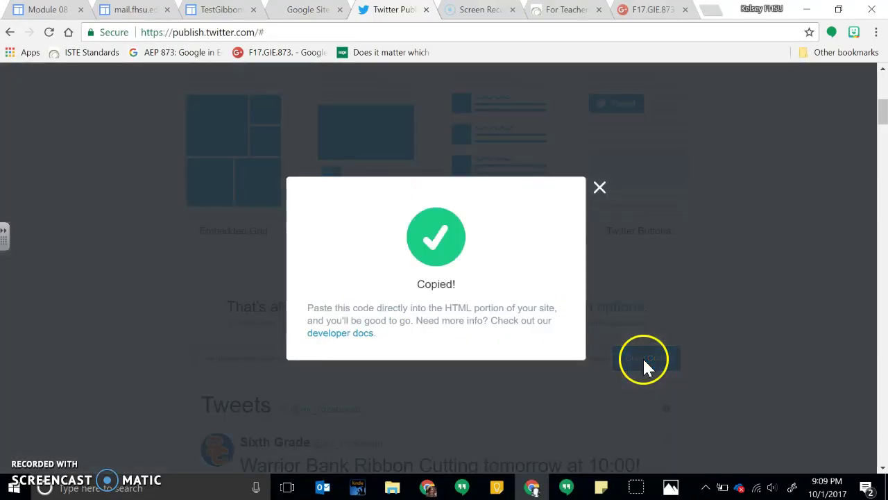
click(599, 188)
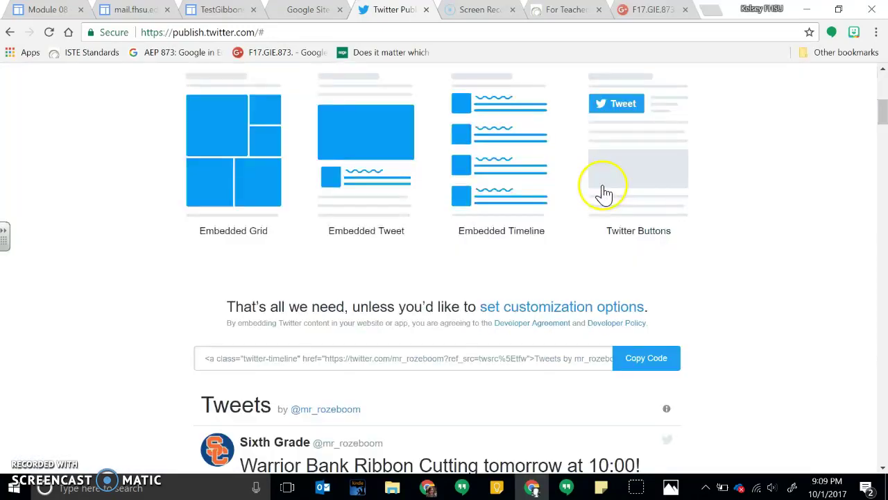
scroll(676, 304, up, 1)
scroll(677, 305, down, 1)
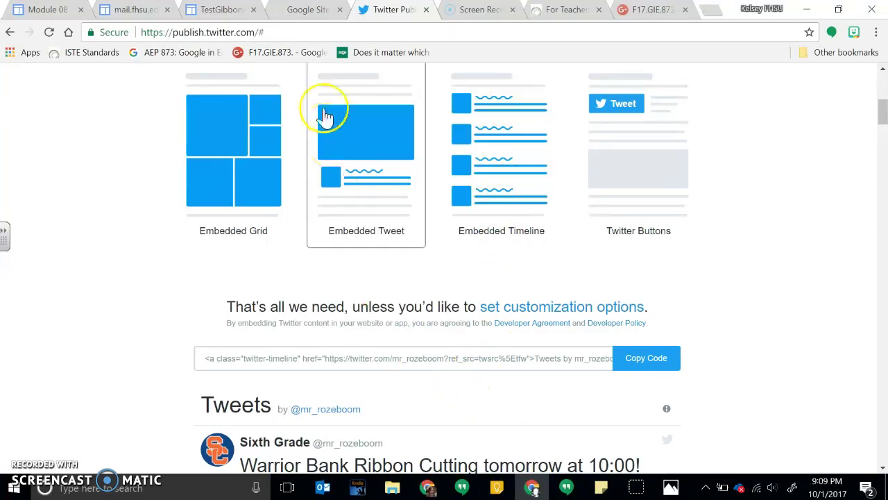
Step: Switch to the article on embedding a Twitter timeline in Google Sites and copy its whole Google Developers Module XML wrapper
click(310, 15)
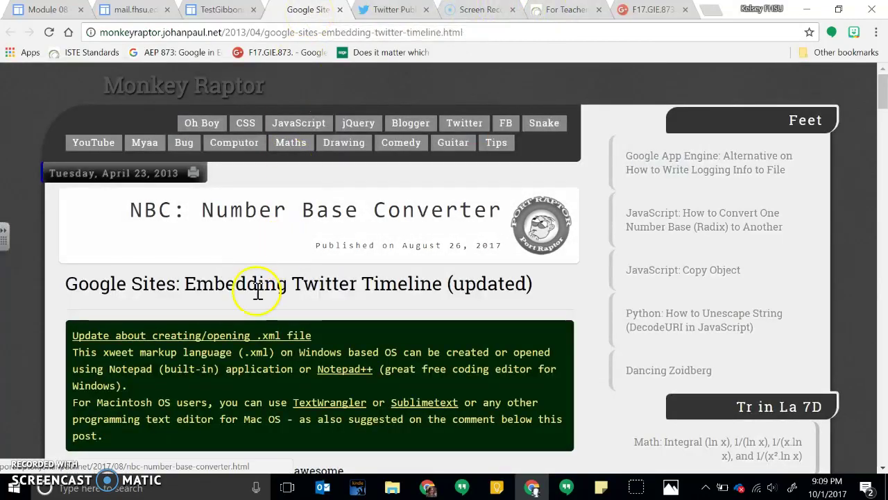
scroll(268, 298, down, 2)
scroll(277, 298, down, 6)
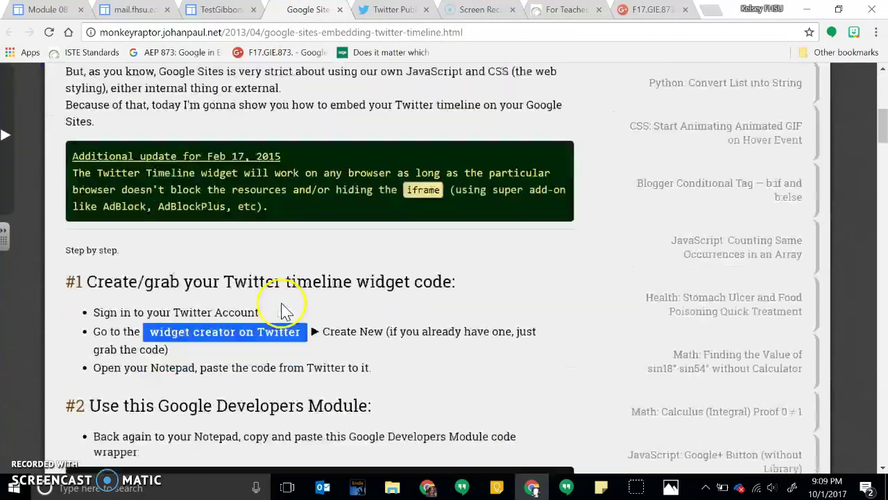
scroll(281, 303, down, 2)
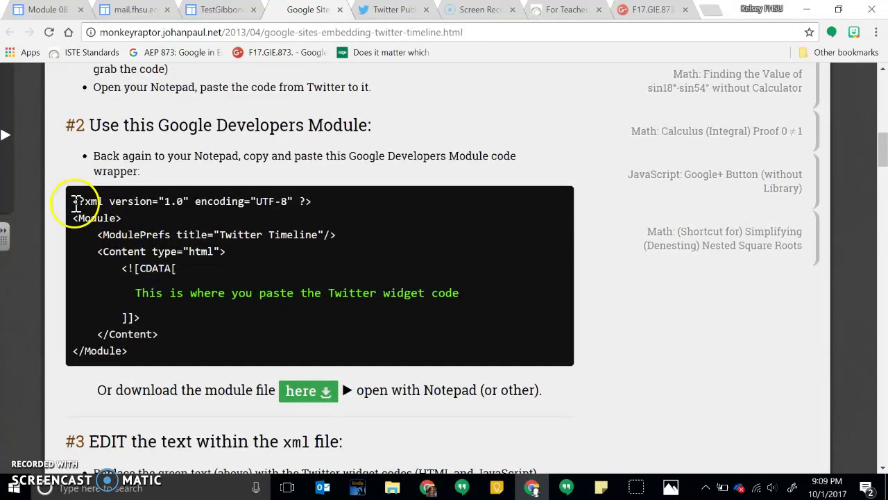
drag(75, 201, 206, 352)
key(ctrl+c)
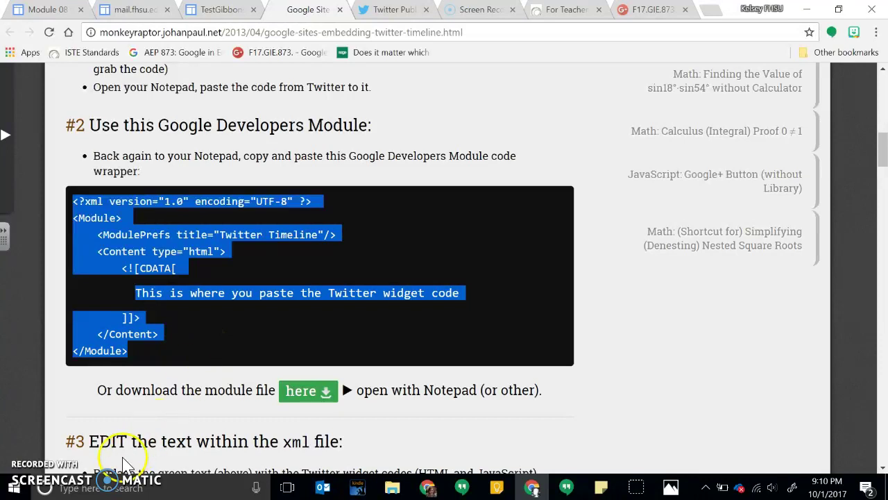
Step: Open Notepad, narrow its window and paste the copied XML module wrapper into the blank document
click(101, 489)
text(notepad)
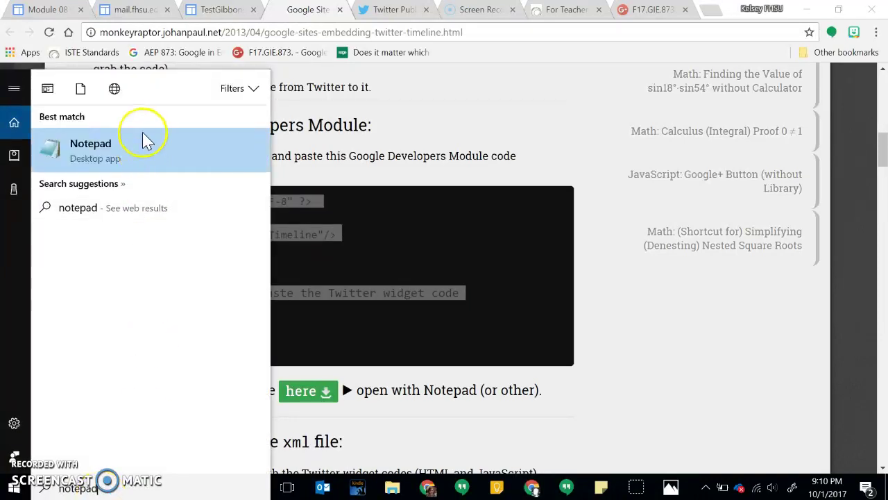
click(144, 139)
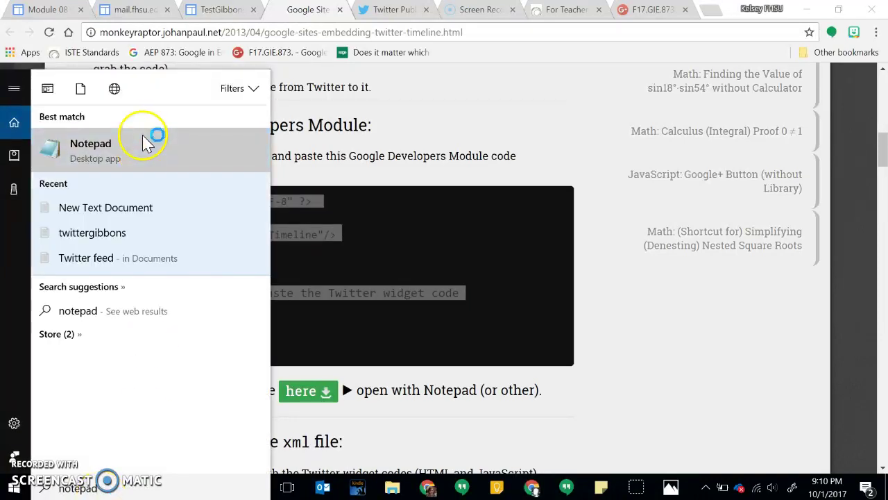
drag(436, 115, 413, 113)
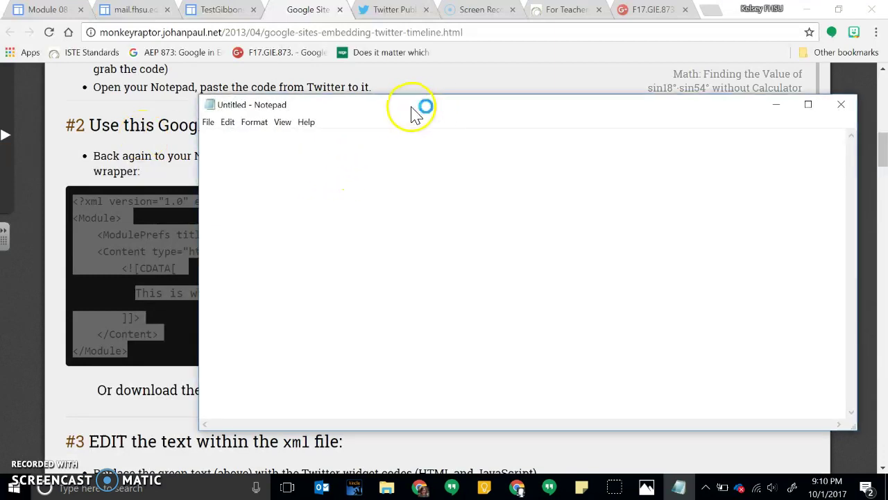
drag(860, 208, 727, 217)
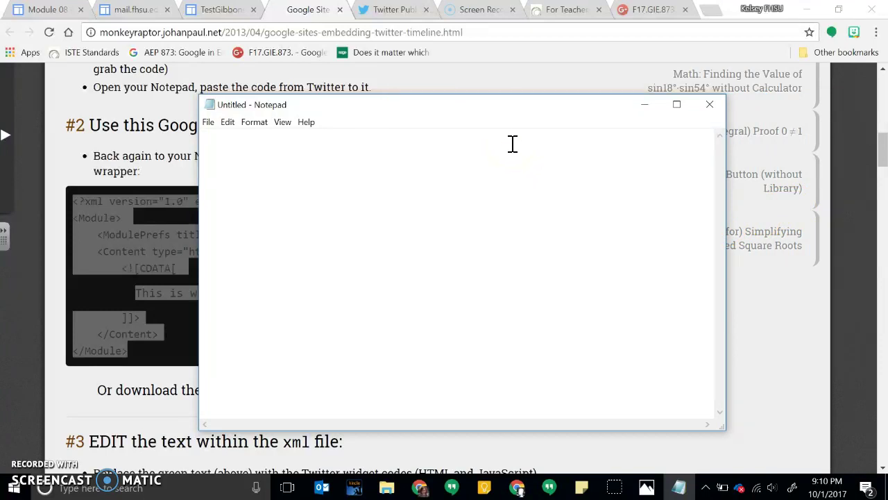
key(ctrl+v)
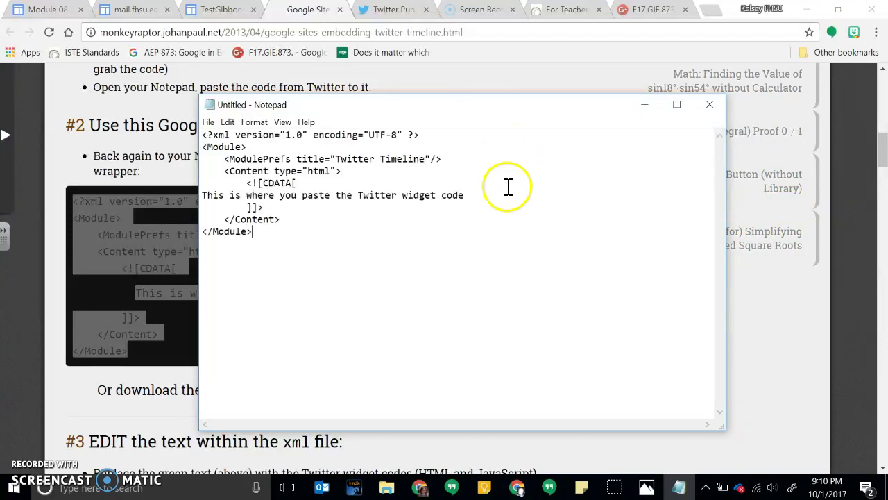
Step: Return to the Twitter Publish page, copy the Sixth Grade timeline's embed code again and dismiss the confirmation
click(394, 9)
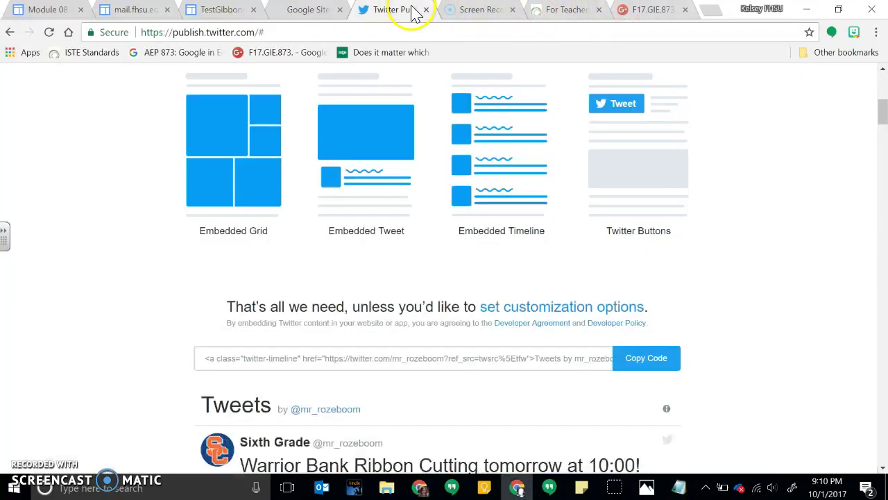
click(624, 357)
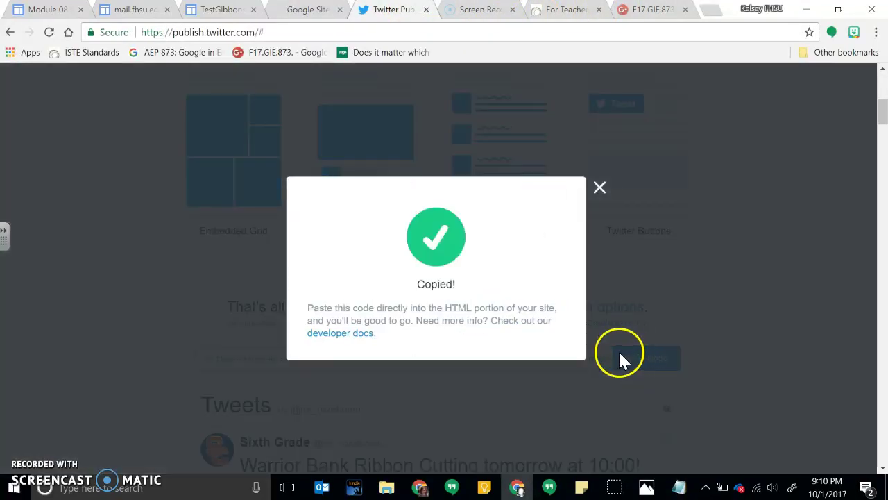
click(599, 186)
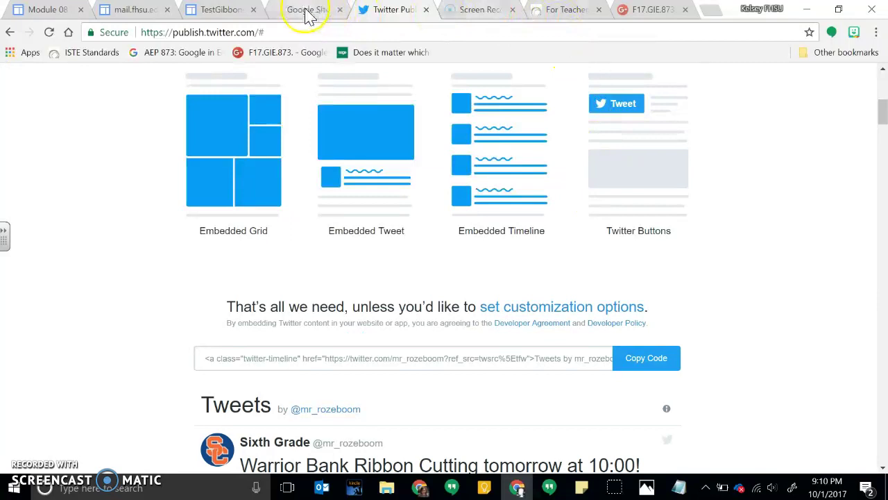
Step: Replace the placeholder line inside the CDATA block in the Notepad document with the copied Twitter embed code
click(678, 488)
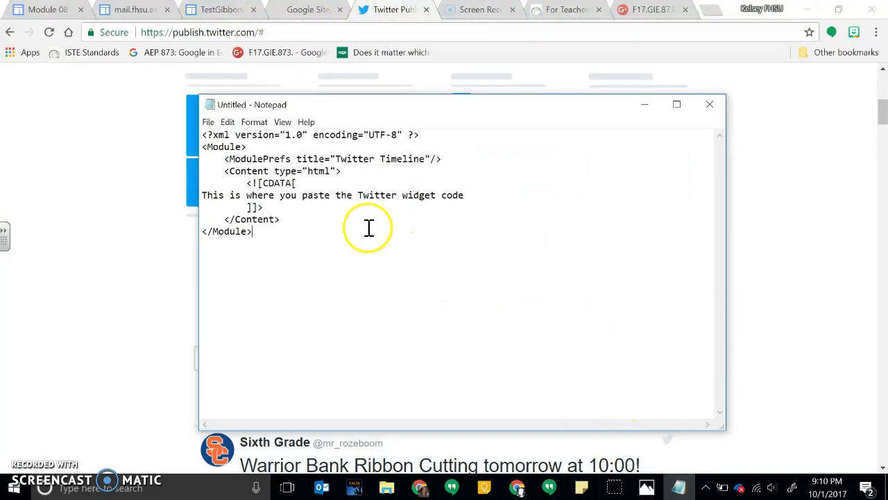
drag(461, 195, 201, 193)
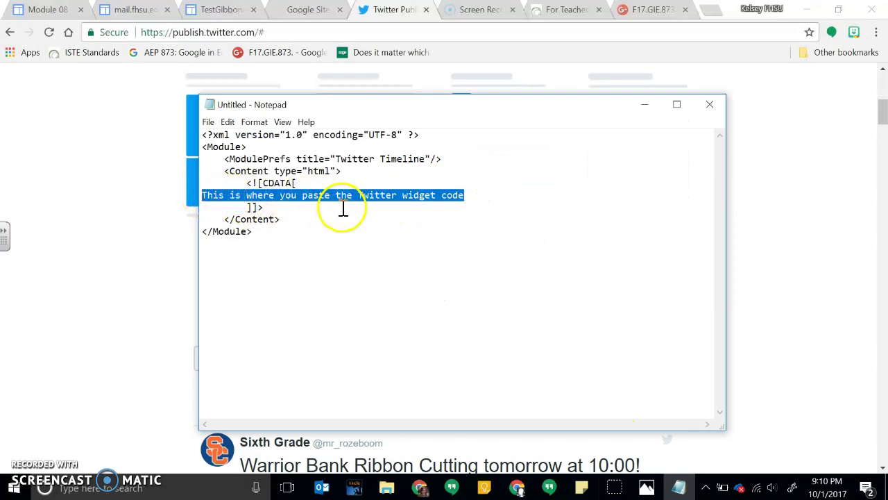
key(ctrl+v)
drag(552, 424, 297, 425)
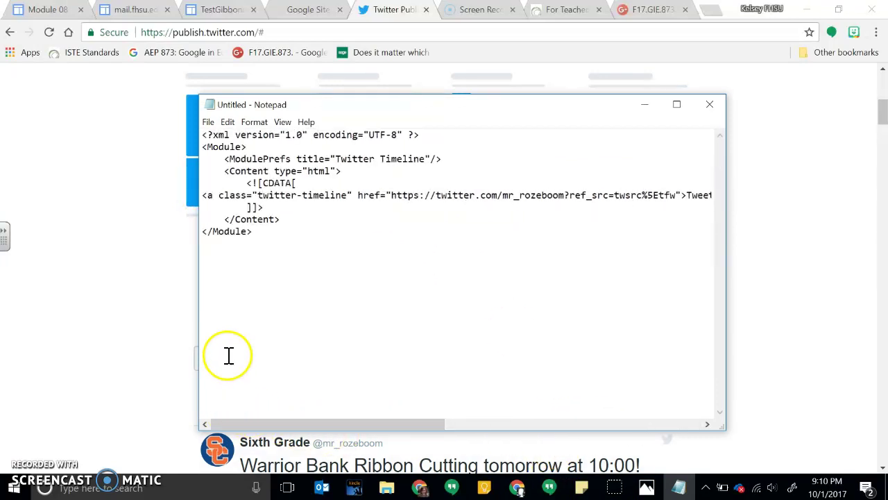
Step: Start saving the Notepad document and choose the Documents folder as its location
click(211, 124)
click(158, 181)
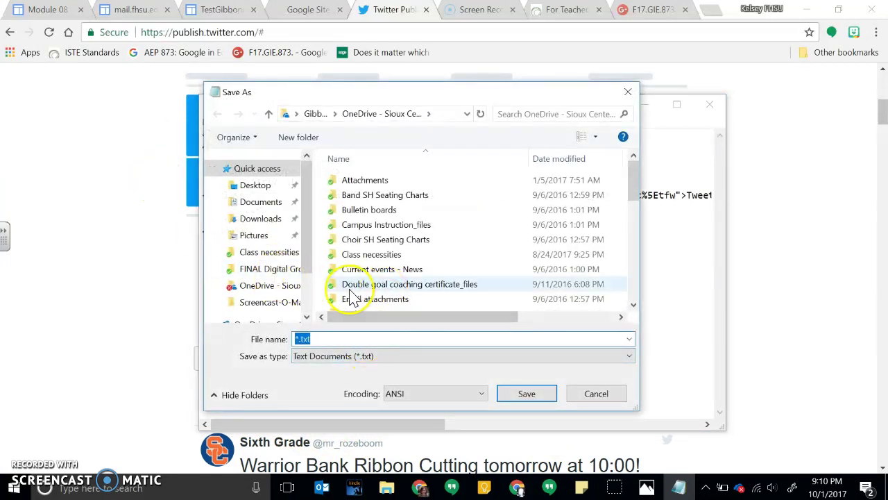
scroll(416, 278, down, 2)
scroll(388, 277, up, 1)
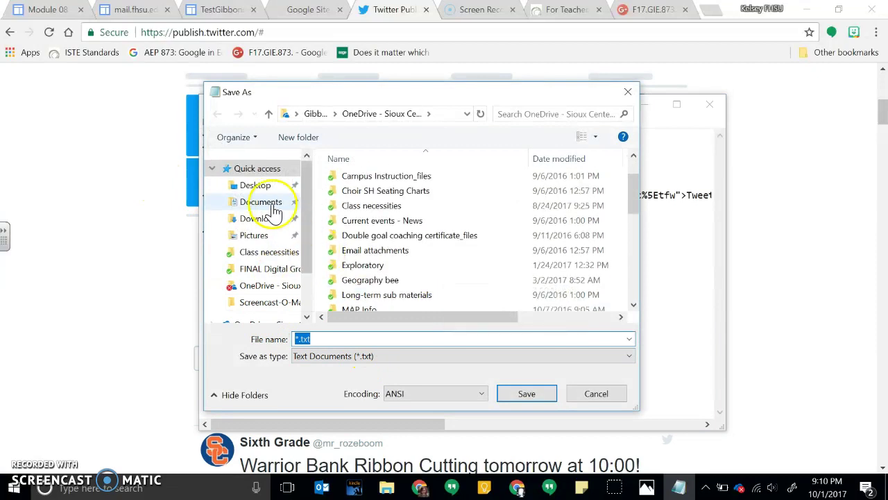
click(267, 202)
scroll(478, 258, down, 2)
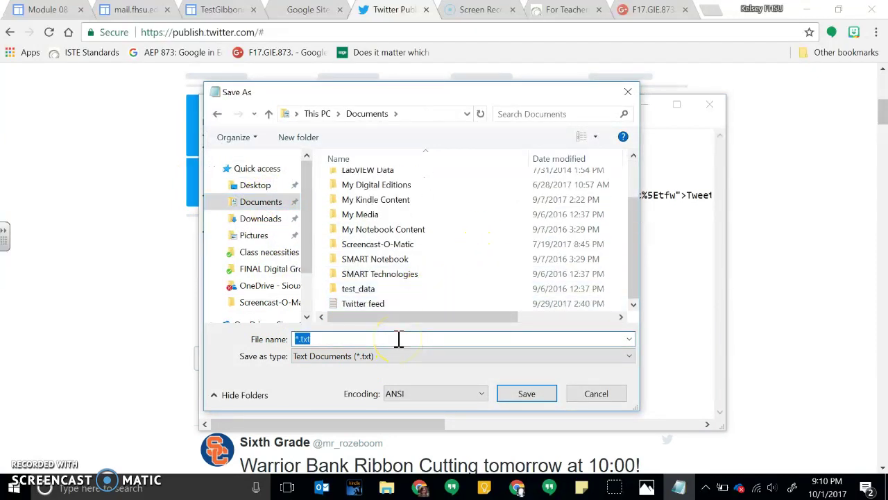
Step: Save the document as 6thgradetwitter.xml with the file type set to All Files, and minimize Notepad
text(6thgradetwitter)
click(377, 356)
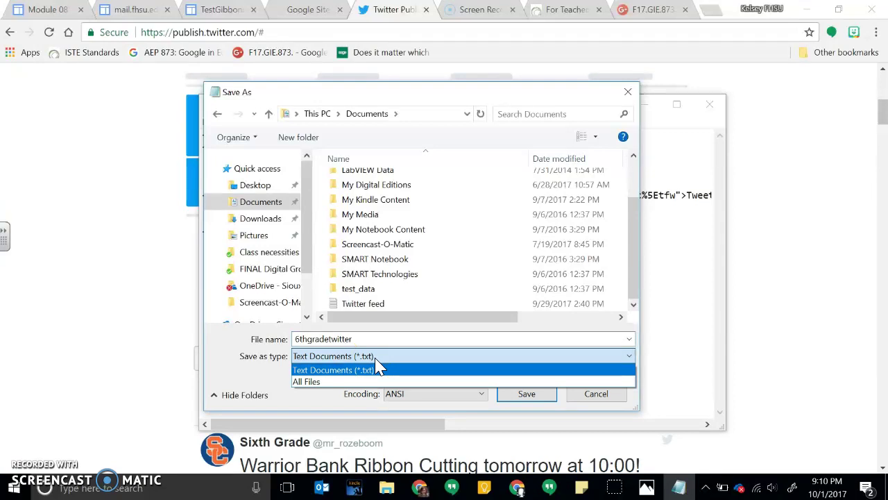
click(386, 379)
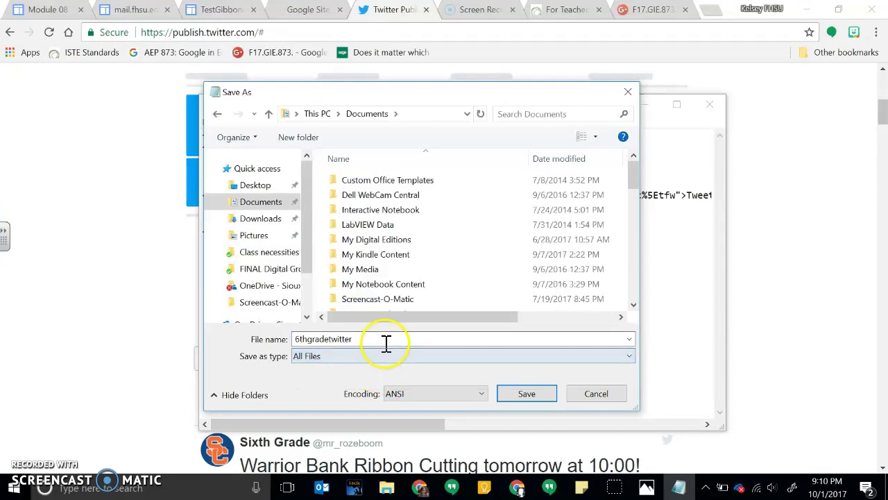
double_click(387, 340)
click(386, 340)
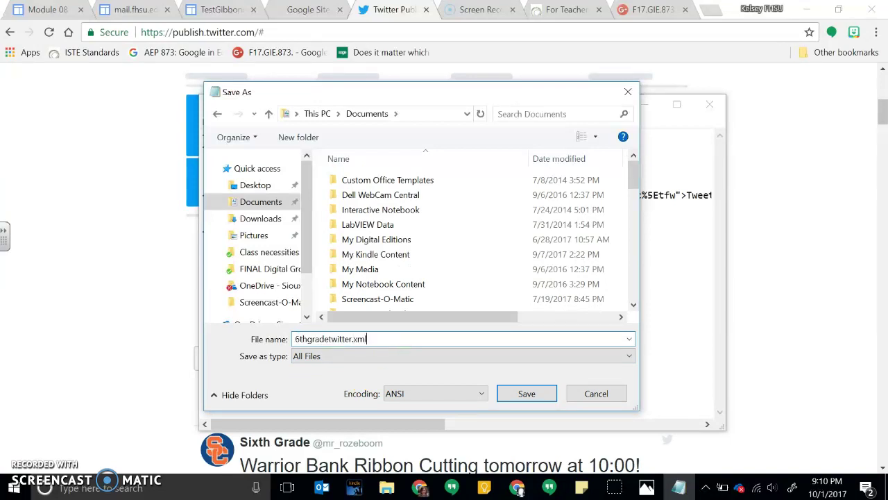
text(.xml)
click(511, 393)
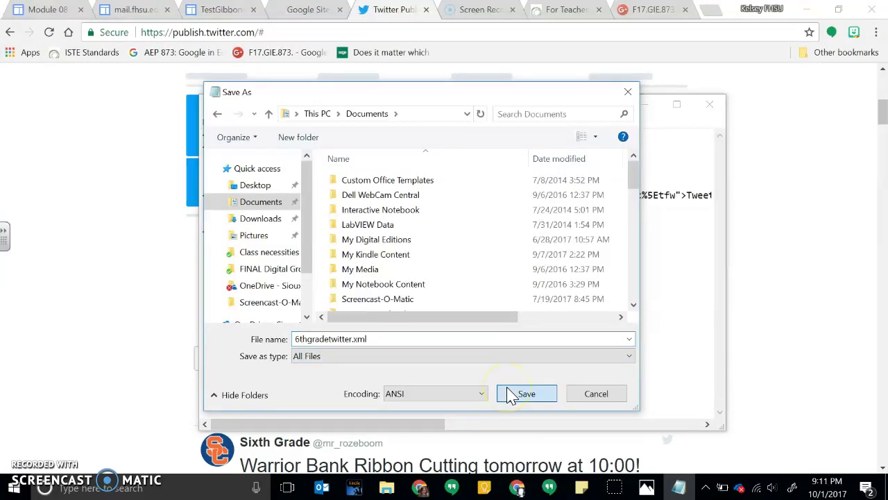
click(645, 104)
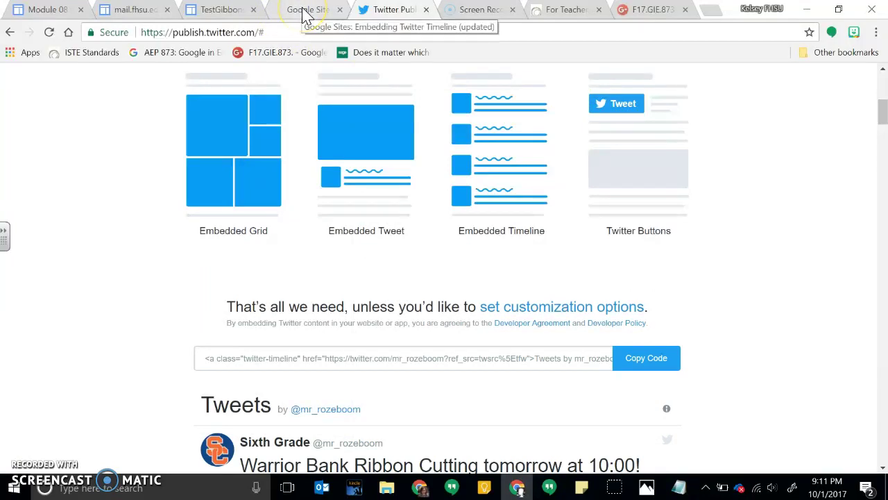
Step: Switch to the TestGibbons site, open its Home page for editing and apply the Three column (simple) layout
click(217, 10)
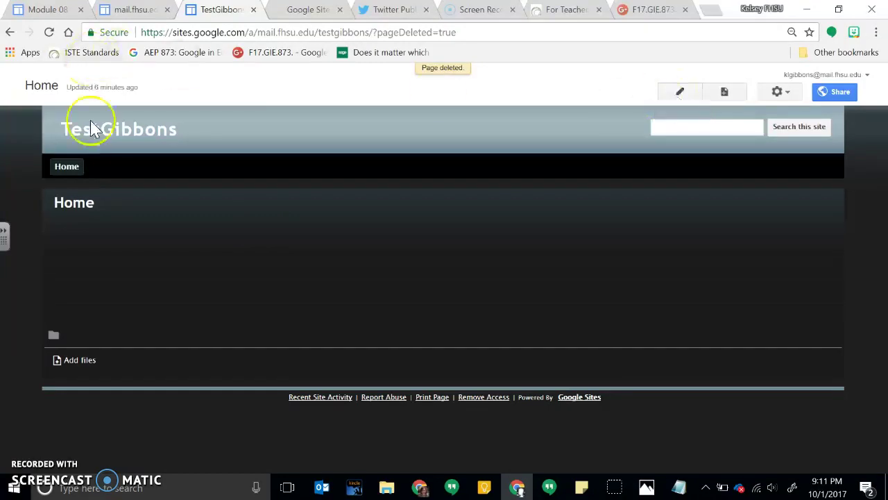
click(674, 93)
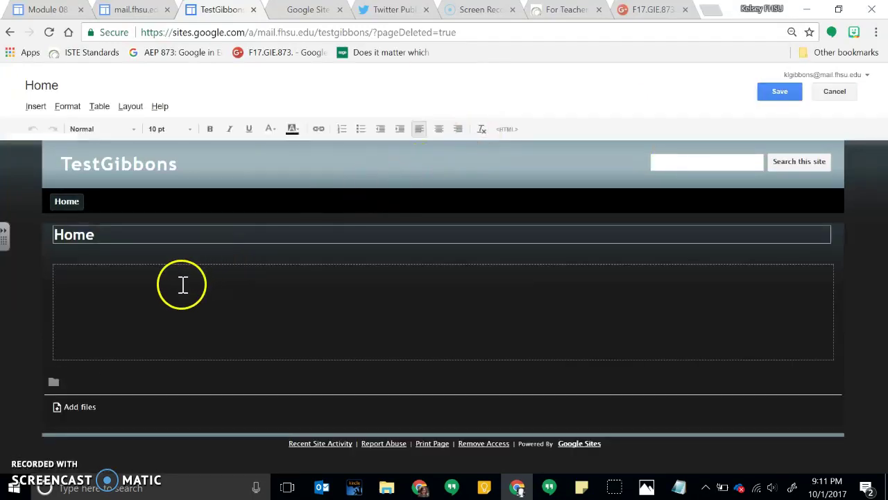
click(131, 108)
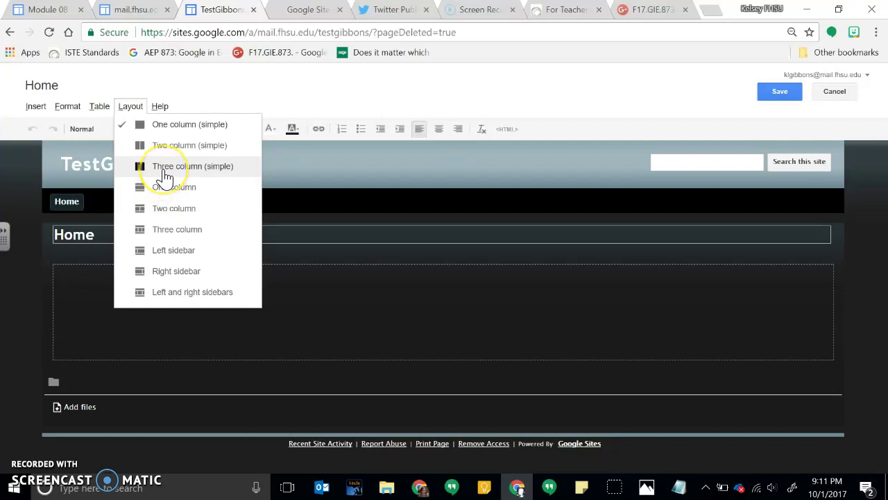
click(164, 177)
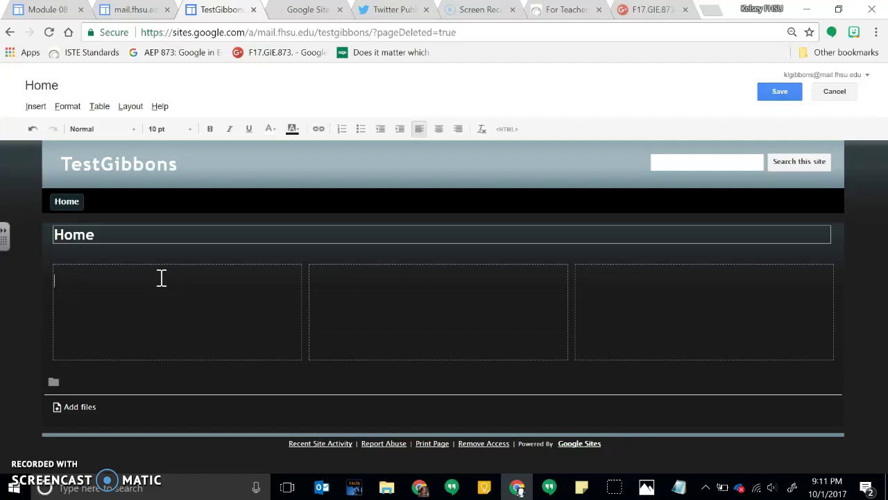
click(46, 106)
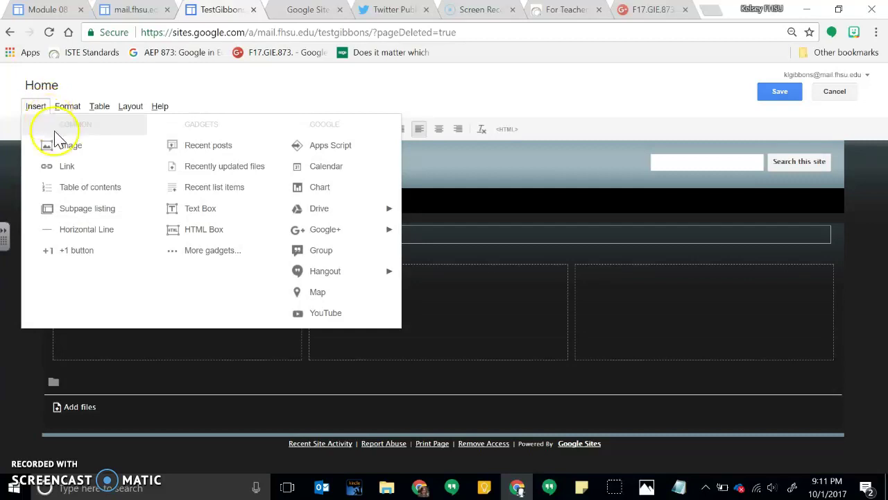
click(191, 253)
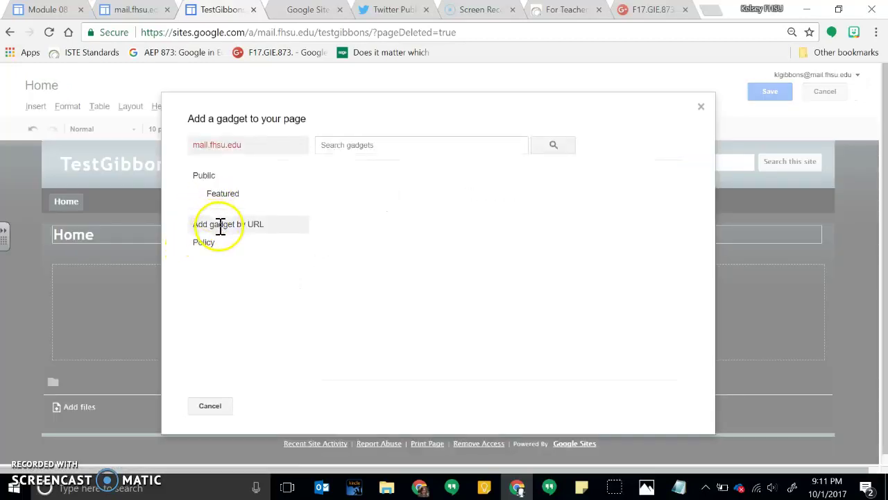
click(220, 226)
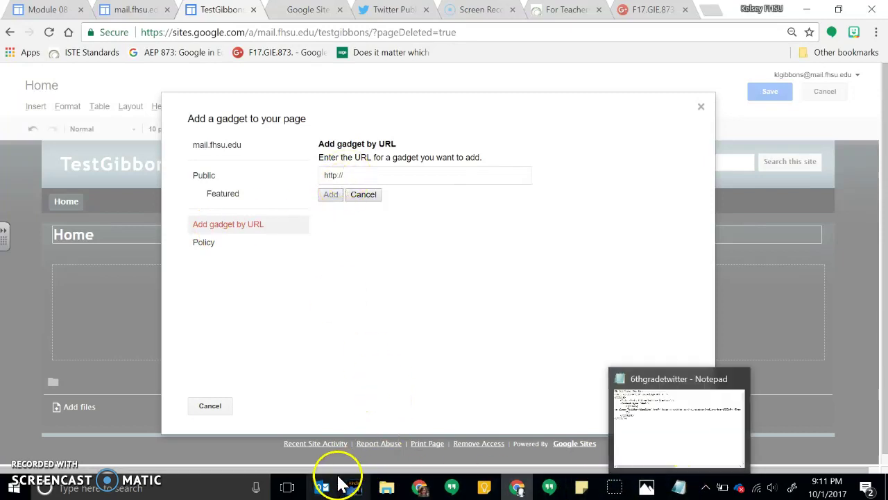
Step: Find the 6thgradetwitter XML file in the Documents folder in File Explorer, open it to check its code, and close it
click(395, 490)
scroll(247, 298, down, 1)
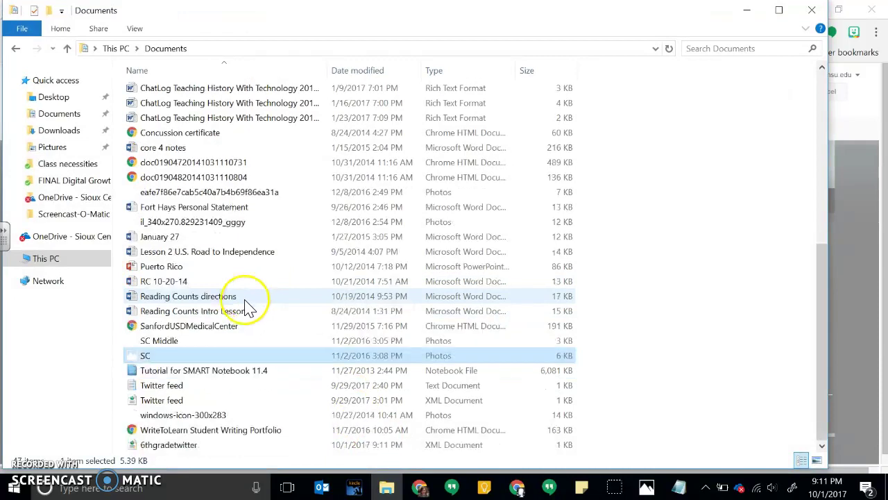
scroll(242, 313, up, 2)
scroll(246, 313, up, 1)
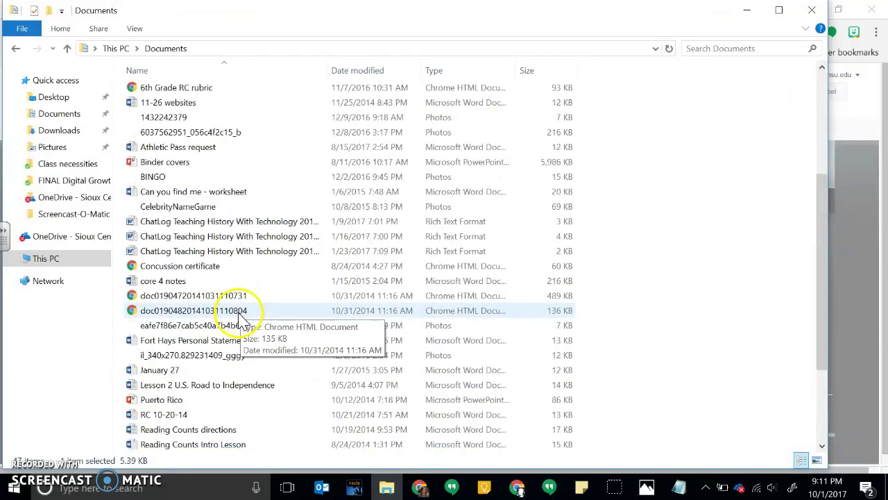
scroll(239, 315, up, 1)
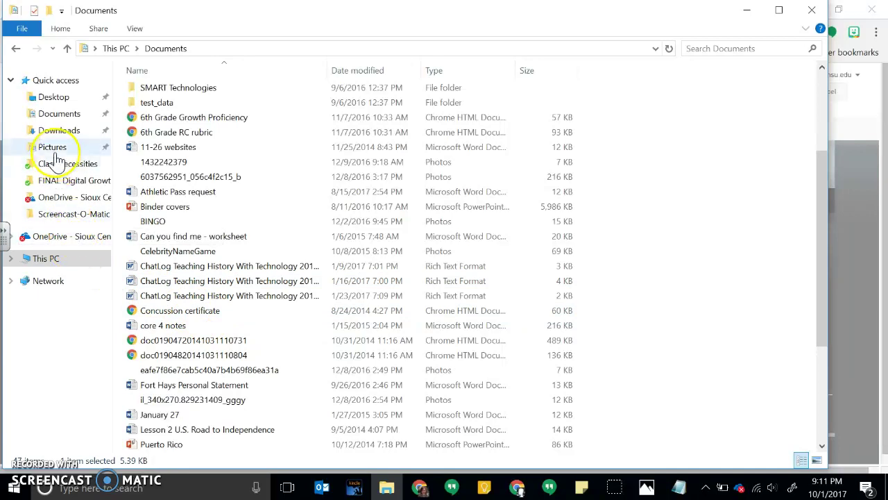
click(54, 113)
scroll(188, 323, down, 1)
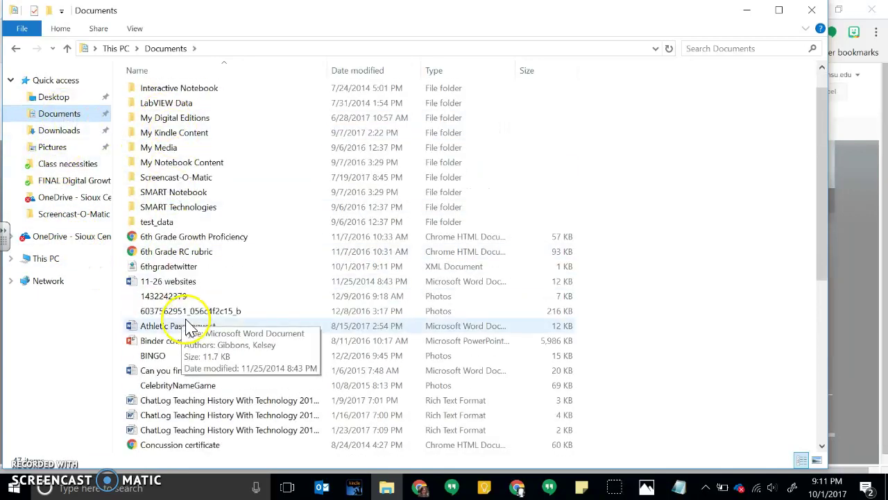
click(180, 269)
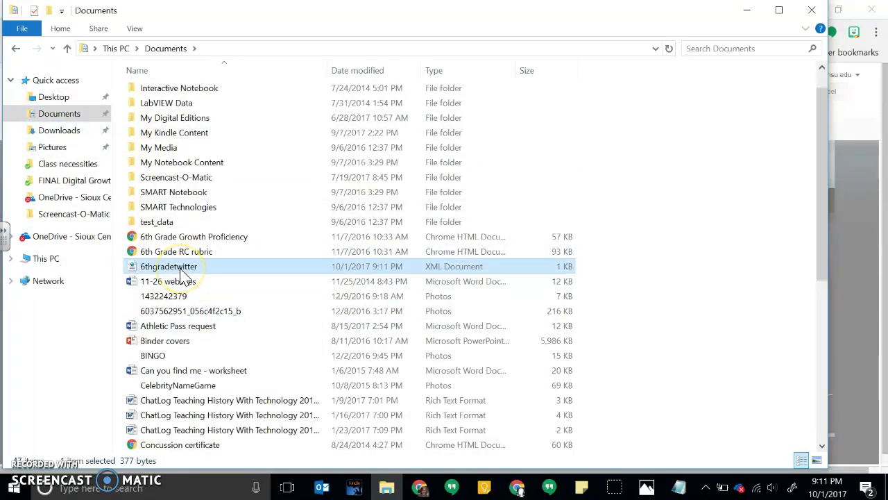
double_click(180, 269)
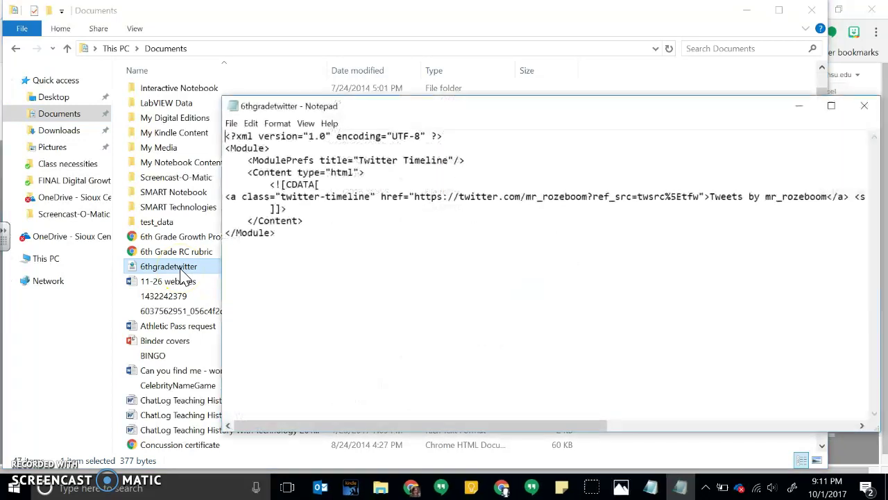
click(864, 106)
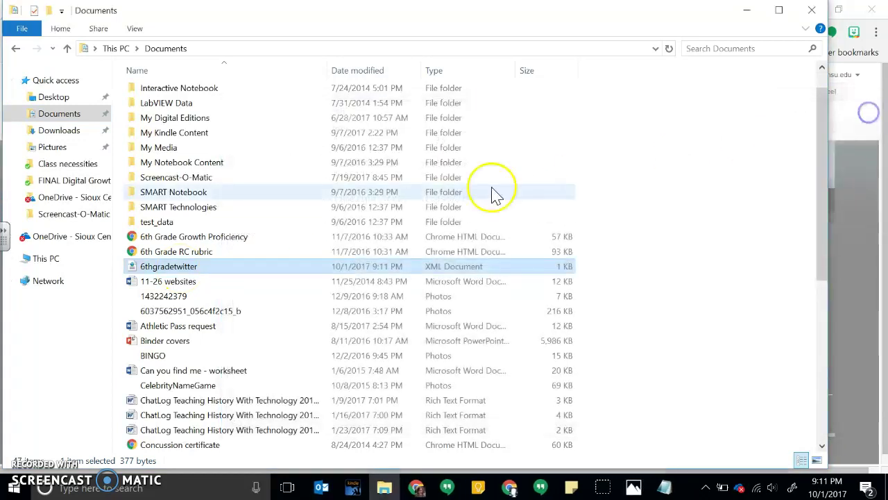
right_click(285, 272)
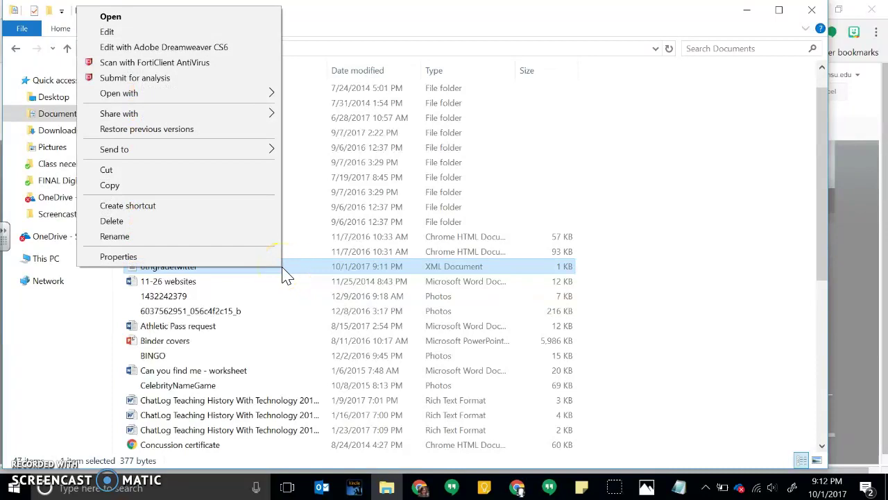
key(m)
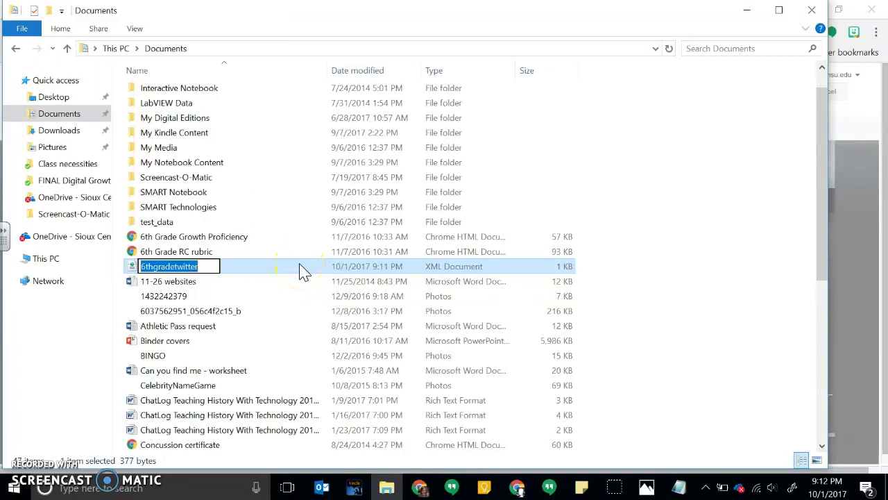
click(746, 10)
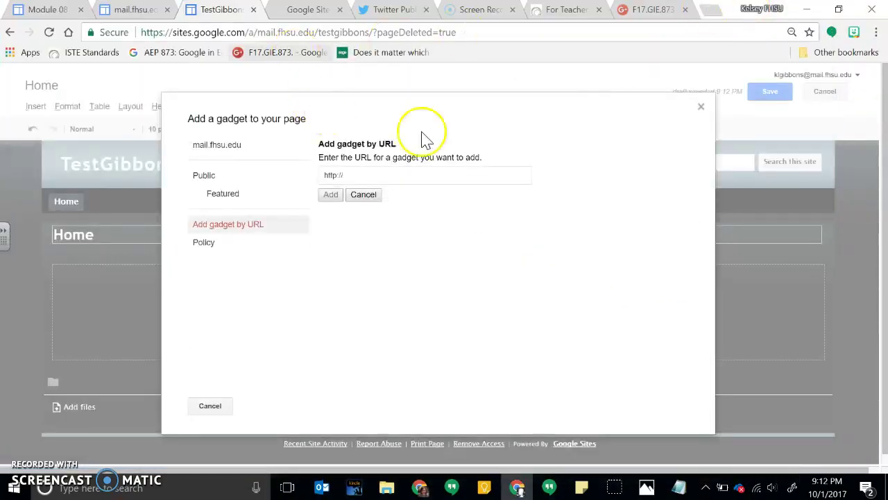
click(702, 106)
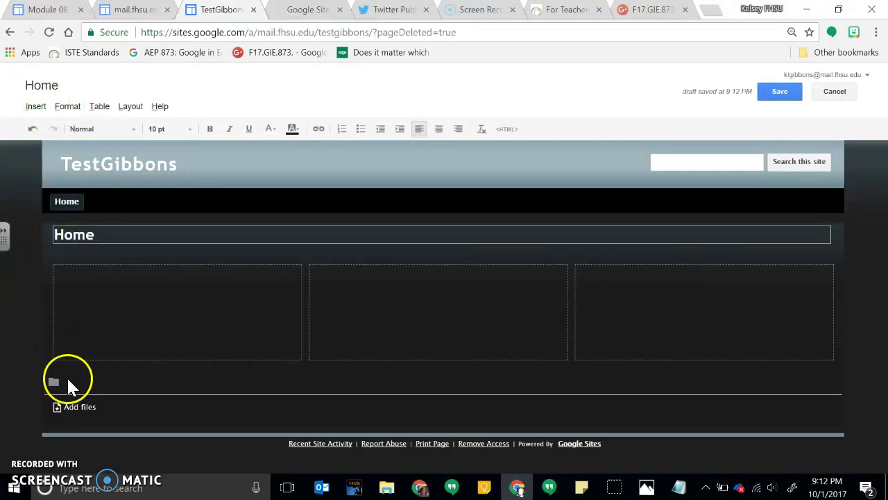
Step: Attach the 6thgradetwitter XML file from the Documents folder to the Home page
click(65, 404)
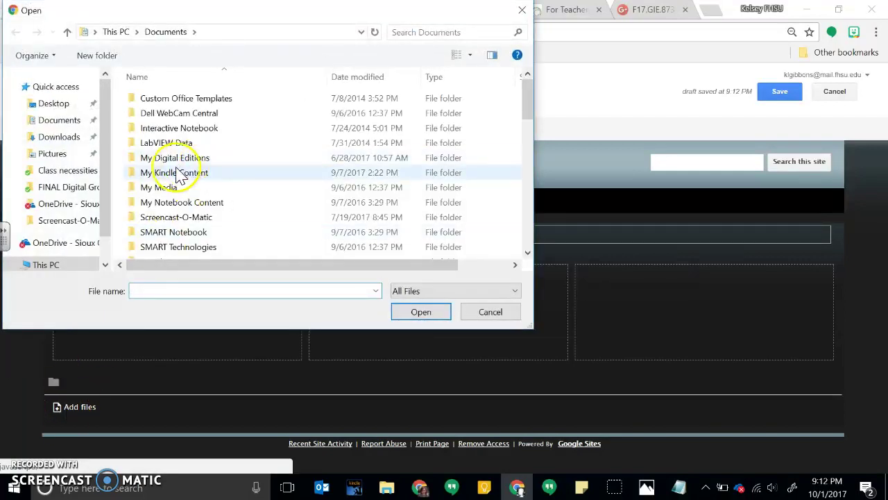
click(59, 121)
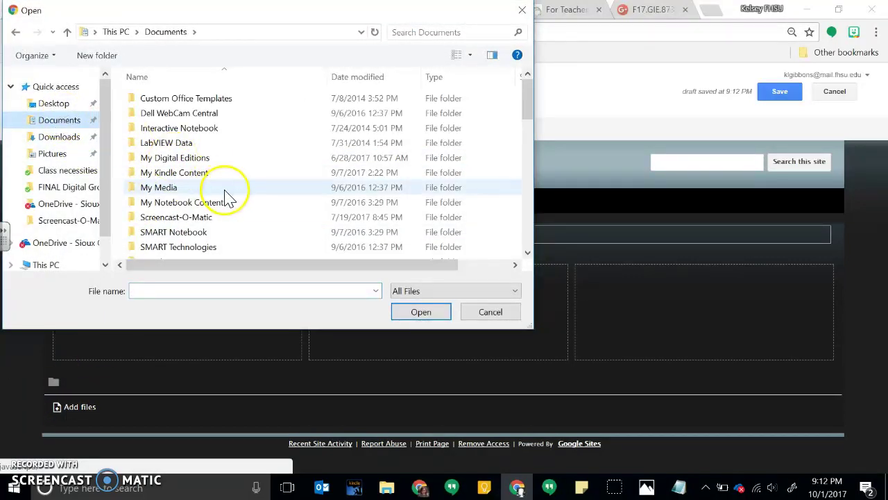
scroll(222, 191, down, 3)
double_click(202, 179)
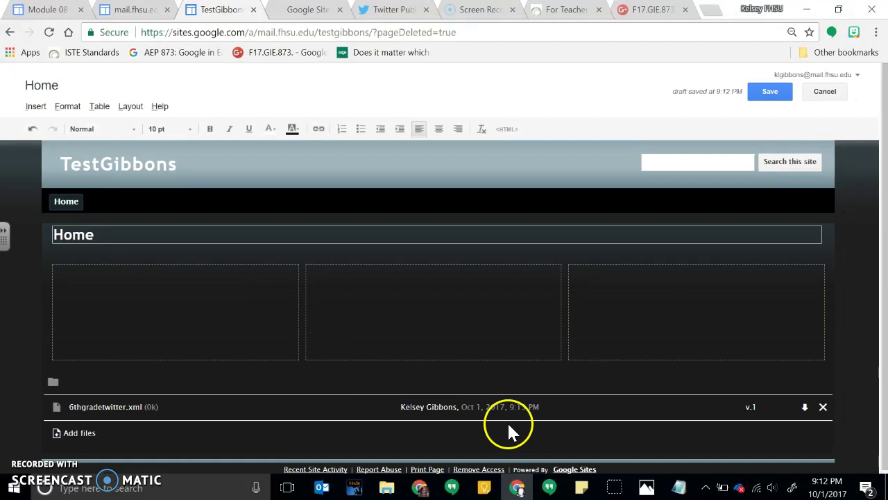
Step: Copy the download link of the attached 6thgradetwitter.xml file and start adding a gadget by URL to the Home page
right_click(806, 406)
click(796, 374)
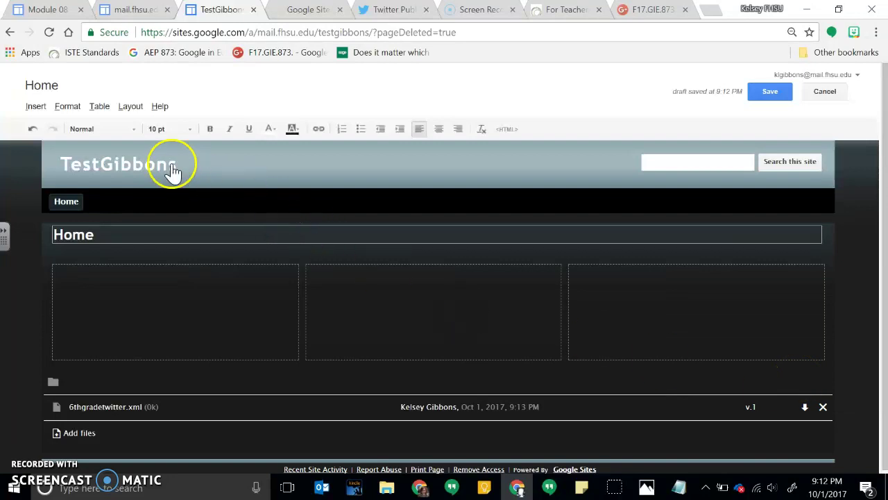
click(35, 107)
click(175, 254)
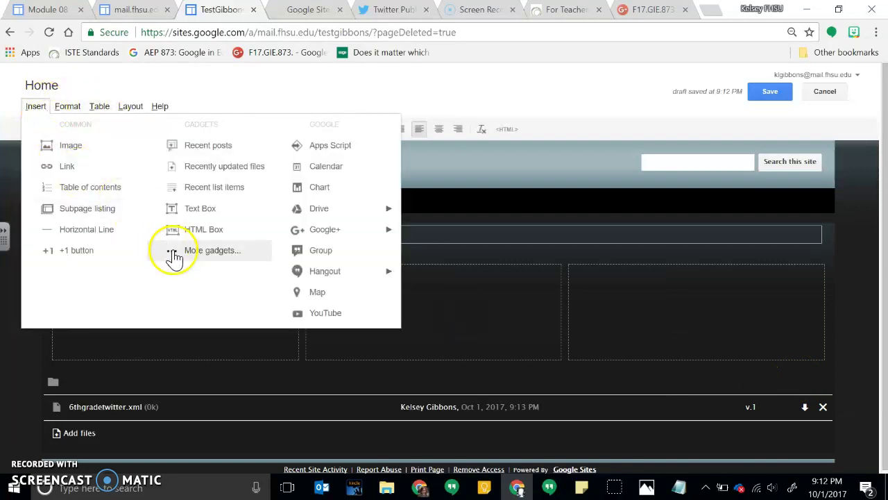
click(255, 236)
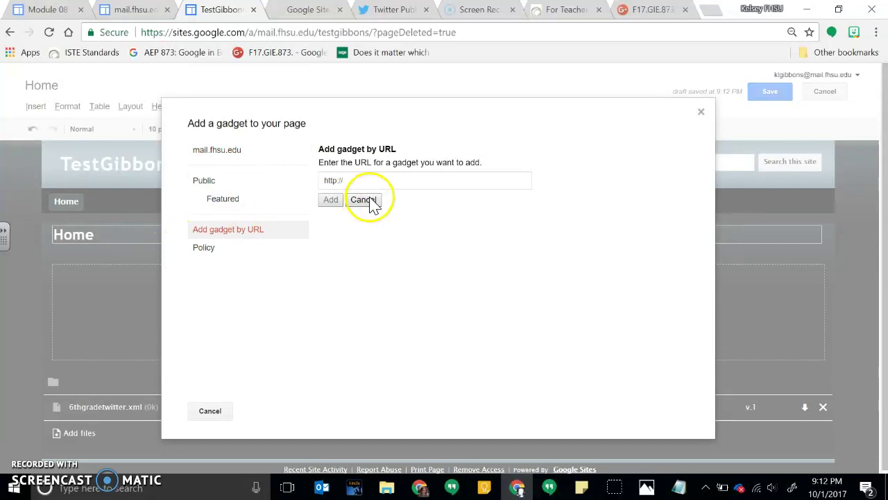
Step: Enter the copied file link as the gadget URL, remove its ending ?attredirects=0&d=1, and add the gadget
triple_click(372, 180)
click(312, 183)
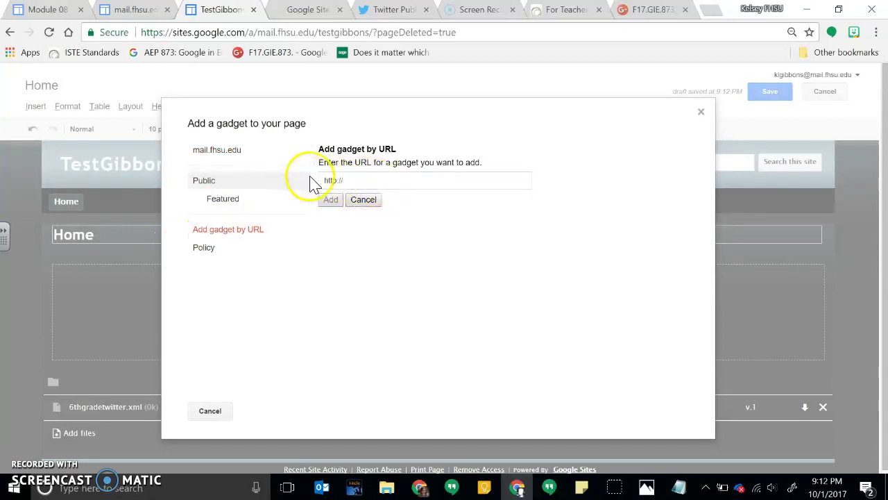
triple_click(395, 178)
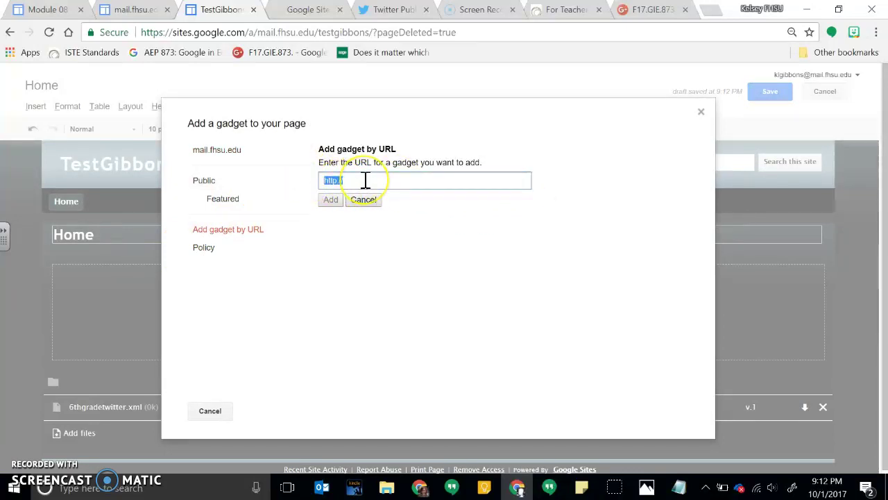
key(ctrl+v)
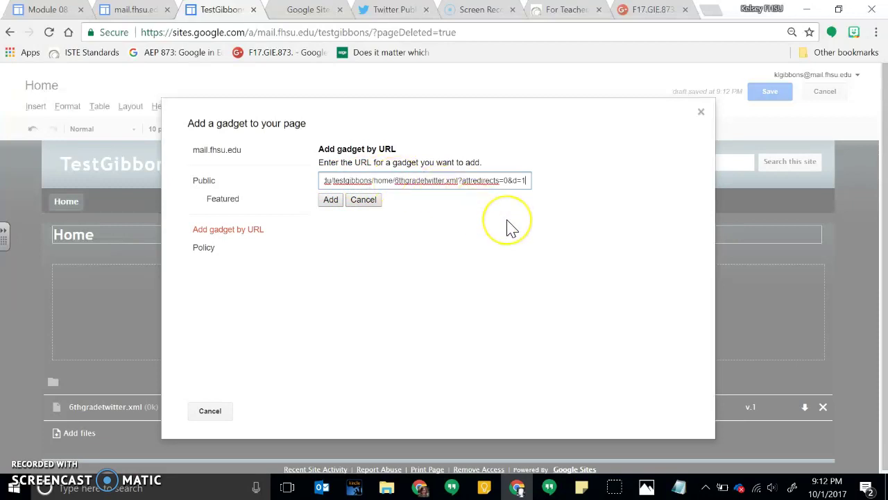
drag(531, 179, 457, 180)
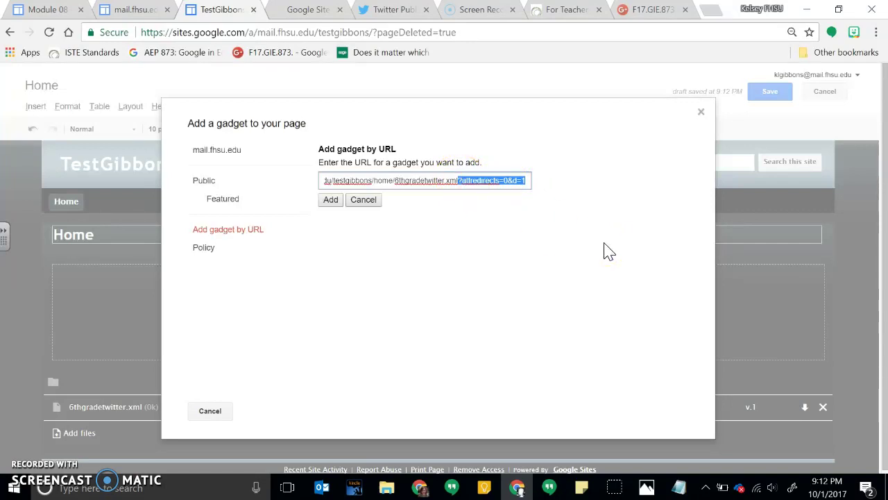
key(BackSpace)
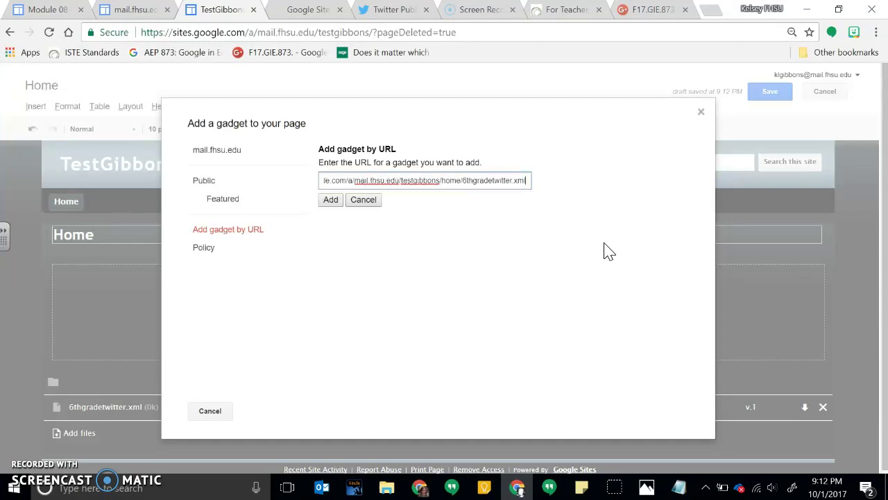
click(331, 199)
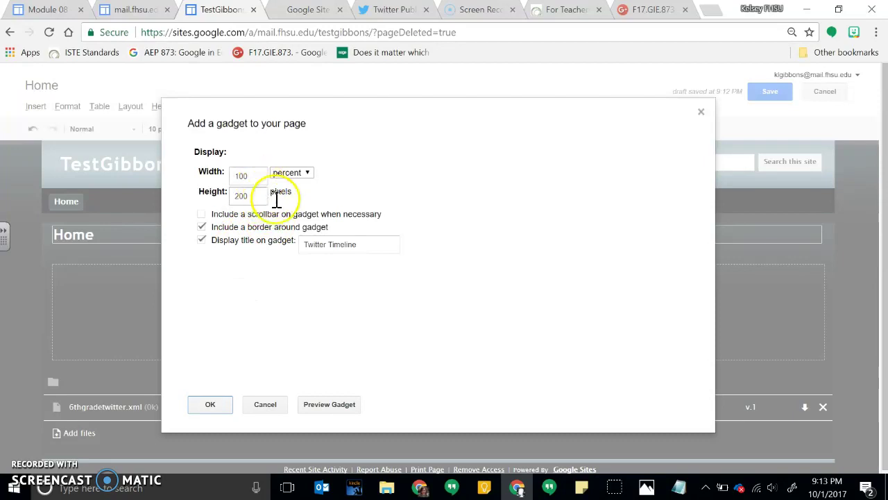
Step: Insert the gadget with a scrollbar when necessary and a width of 200 pixels, and save the page to check the timeline
click(202, 227)
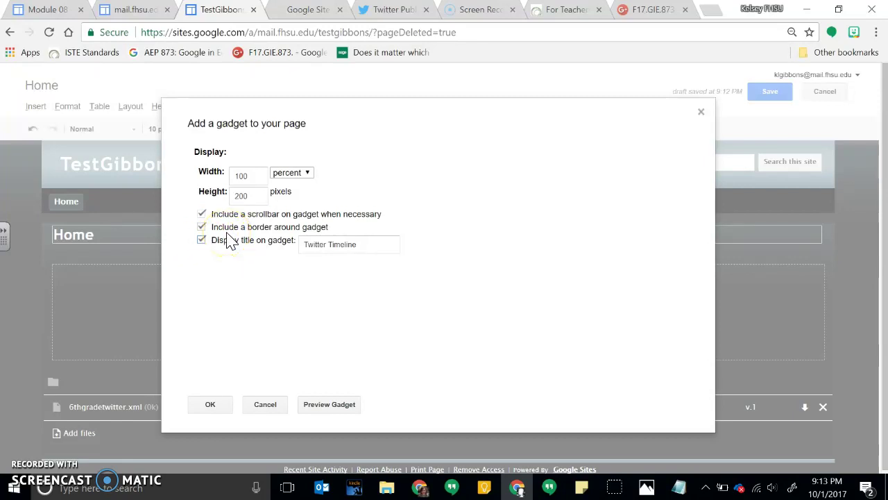
click(286, 174)
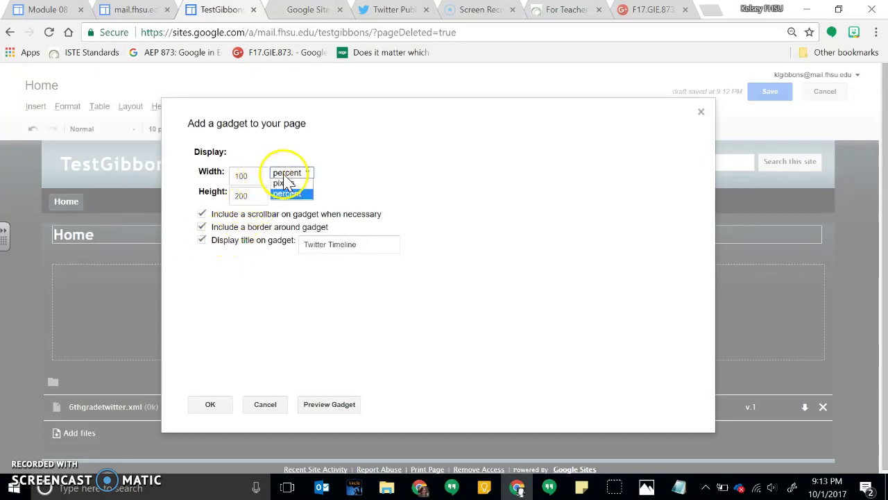
click(286, 184)
click(267, 172)
key(BackSpace)
key(BackSpace)
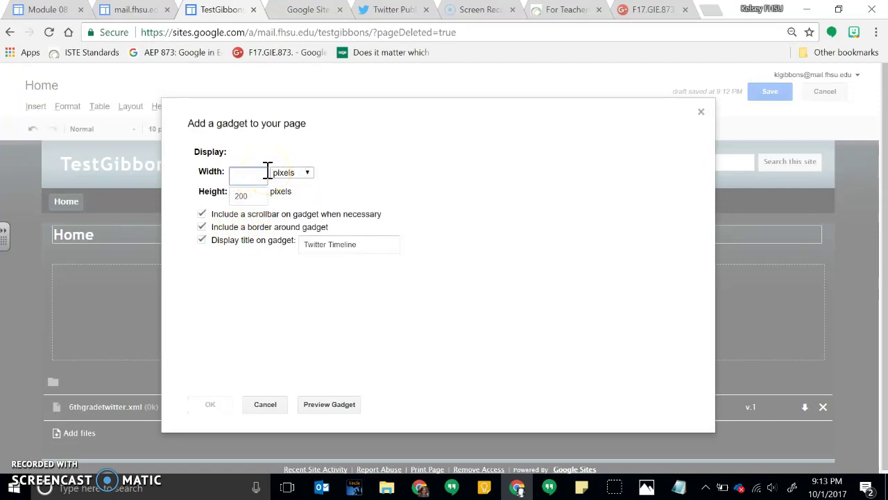
text(200)
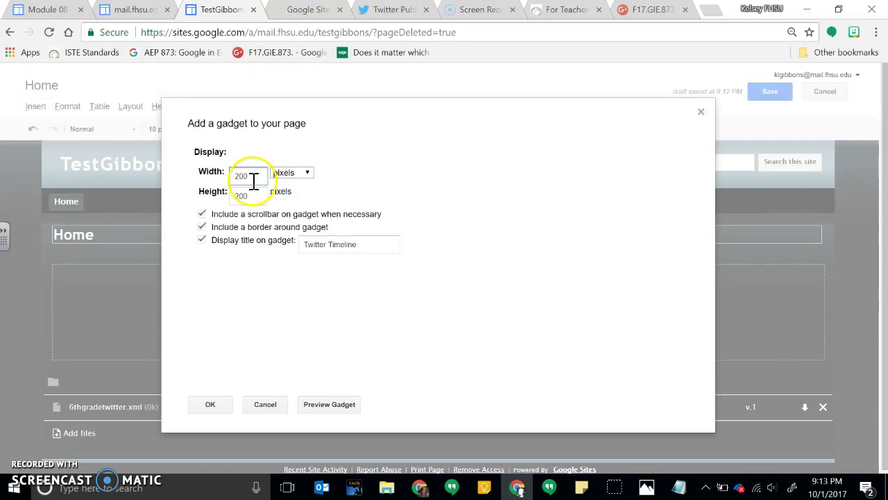
click(248, 194)
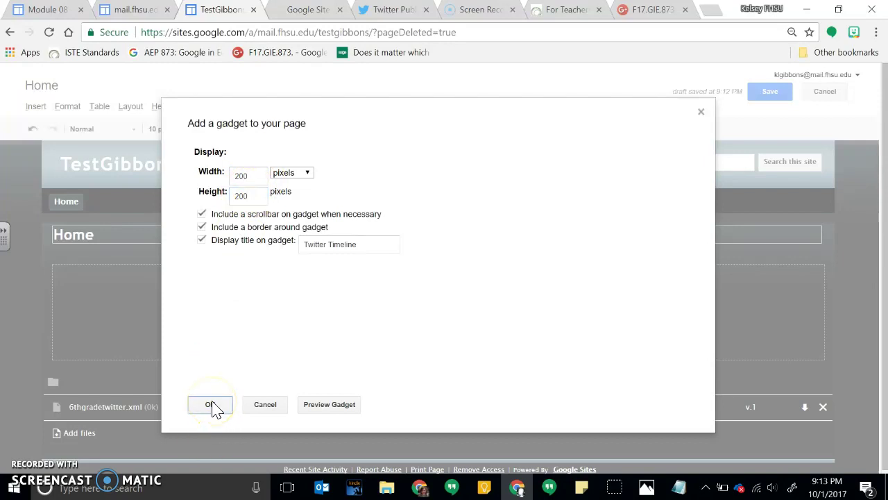
click(210, 405)
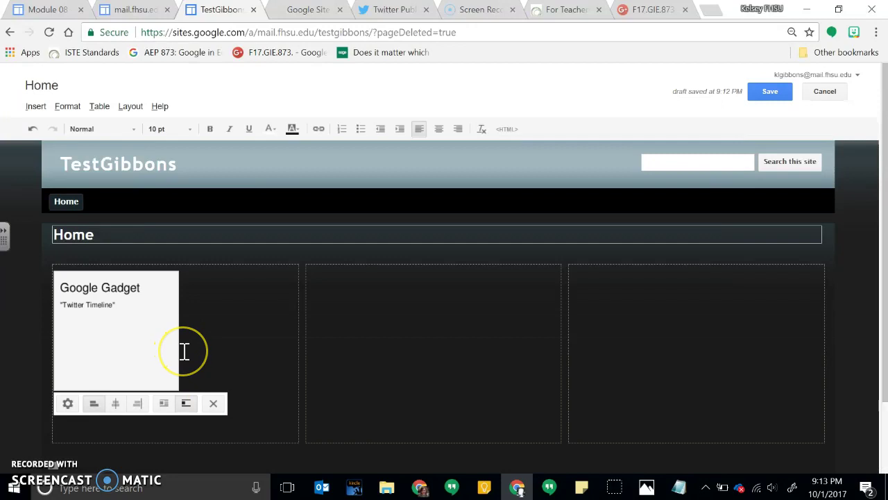
click(764, 91)
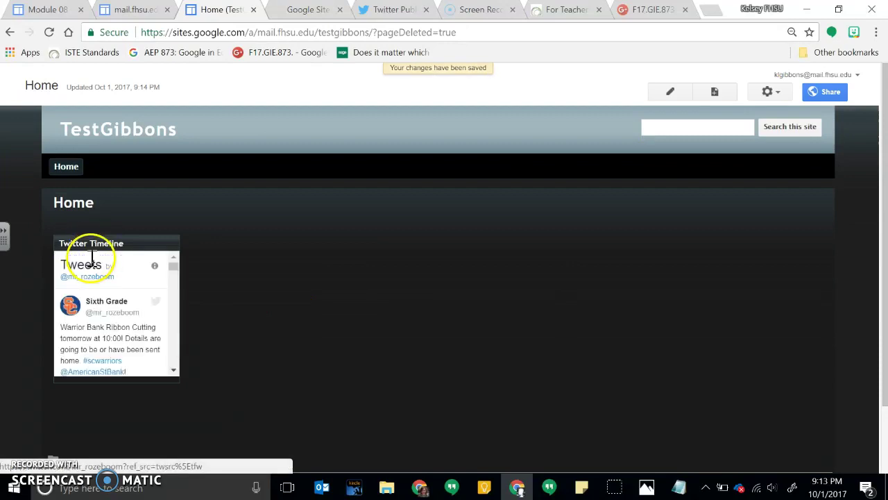
scroll(110, 308, down, 4)
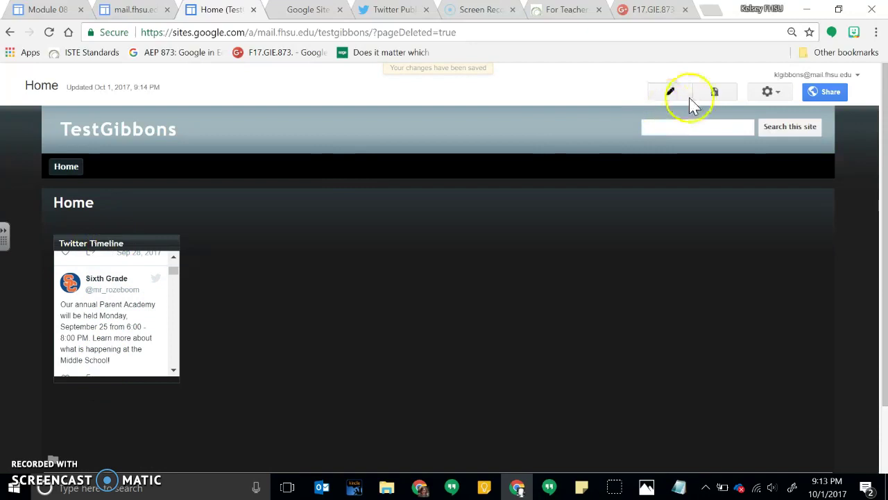
Step: Edit the Twitter Timeline gadget on the Home page to hide its title and measure 300 by 300 pixels
click(670, 93)
click(69, 377)
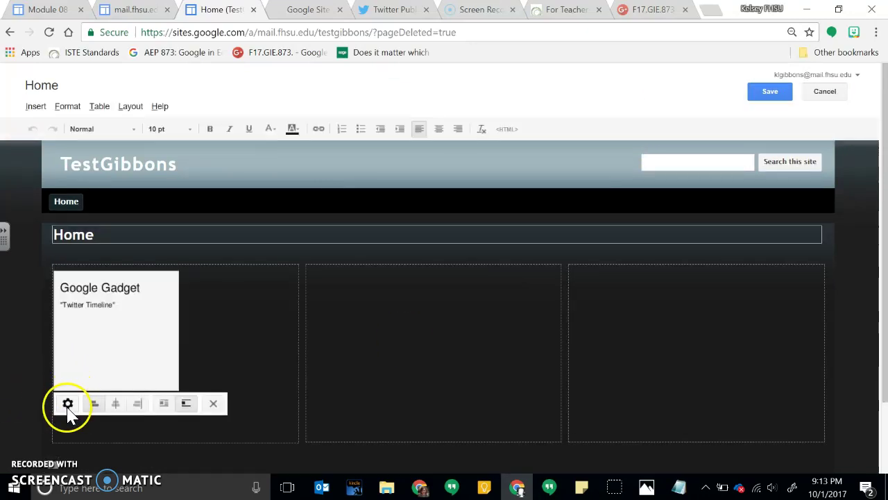
click(67, 404)
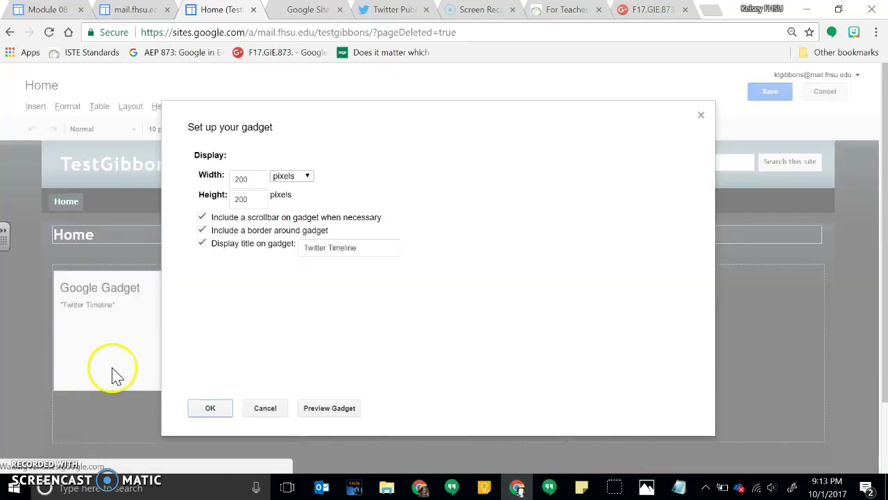
click(202, 244)
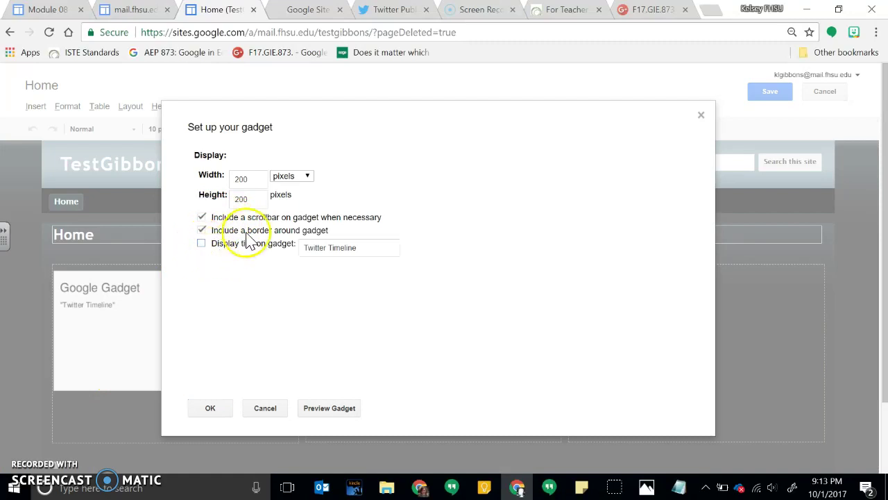
drag(252, 180, 215, 172)
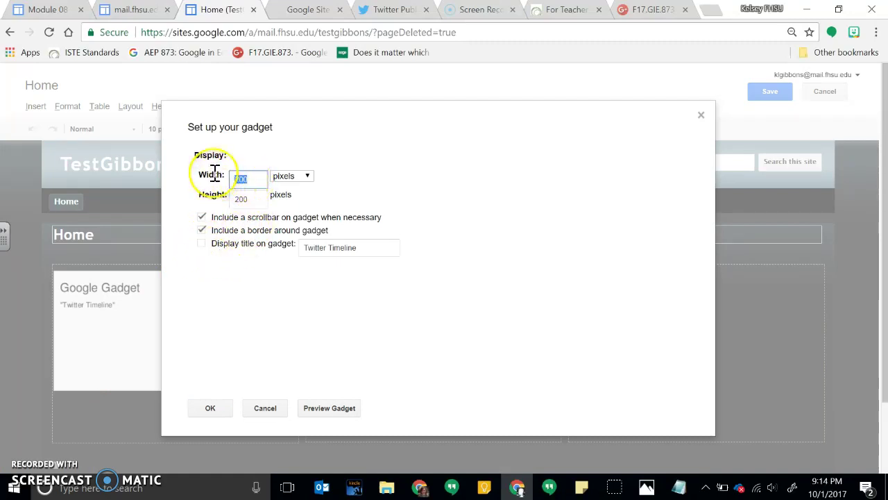
text(300)
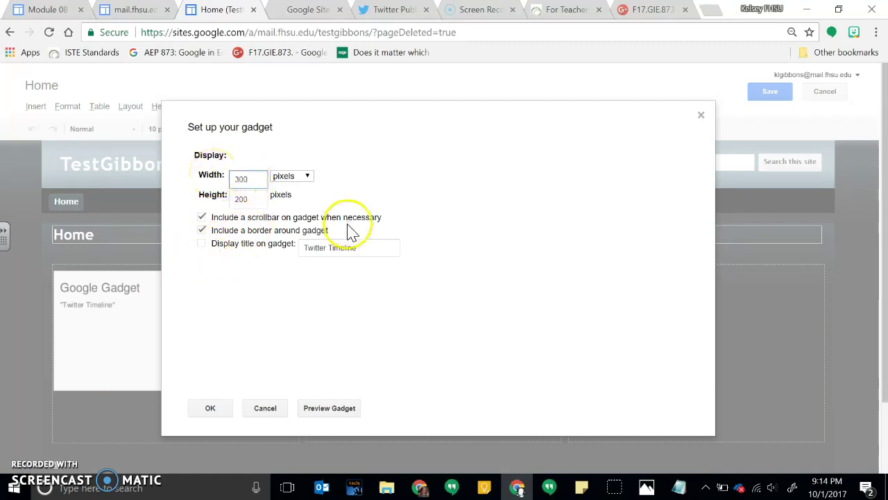
drag(256, 197, 164, 198)
text(300)
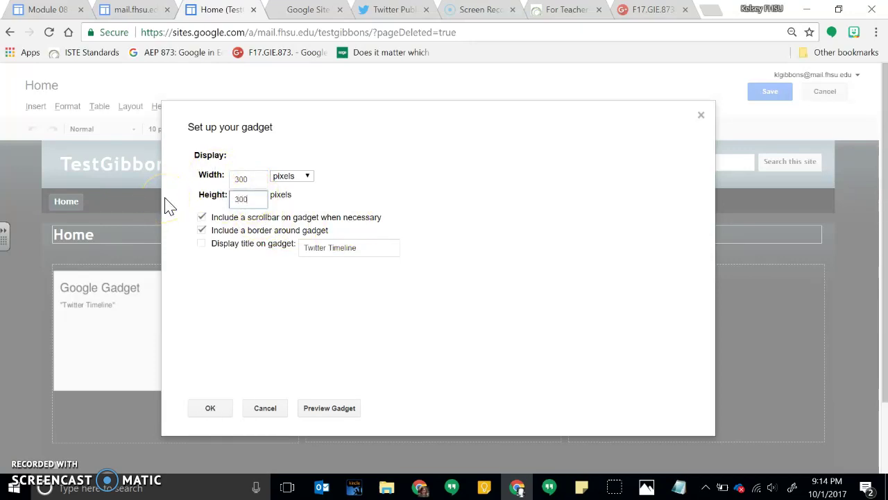
click(212, 409)
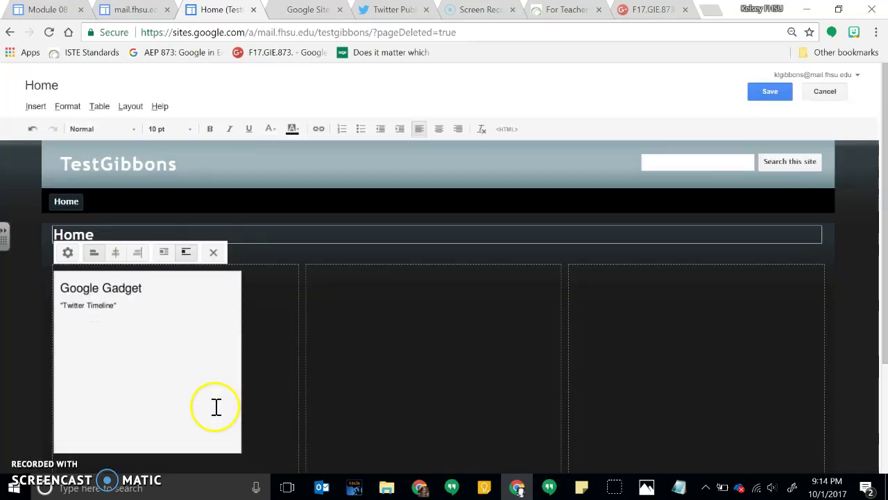
Step: Save the Home page and look through the tweets in the resized timeline
click(761, 92)
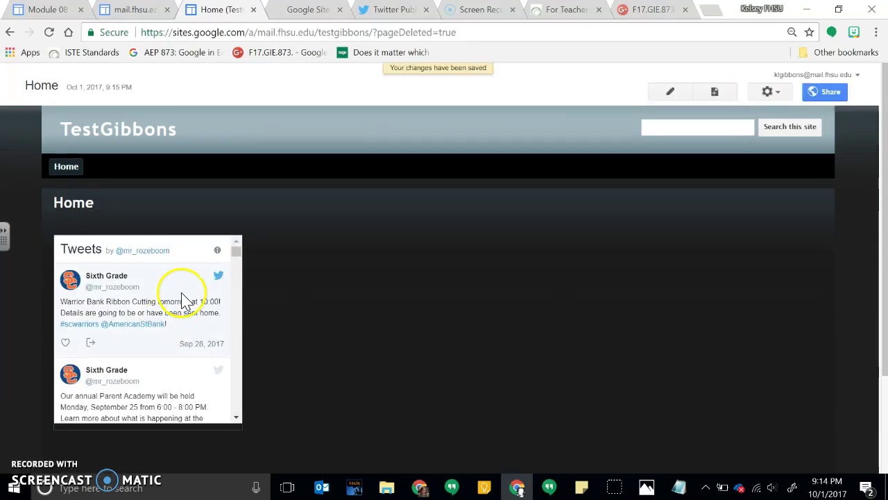
scroll(186, 305, down, 1)
scroll(186, 306, down, 2)
scroll(185, 329, up, 4)
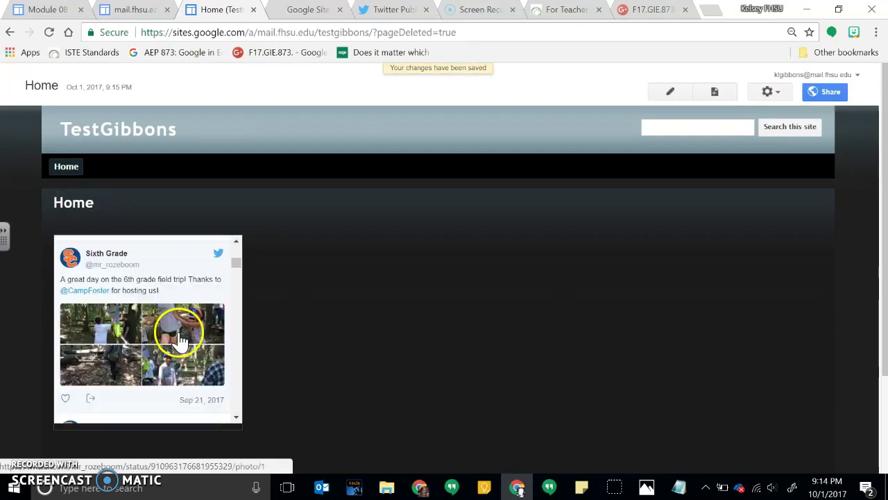